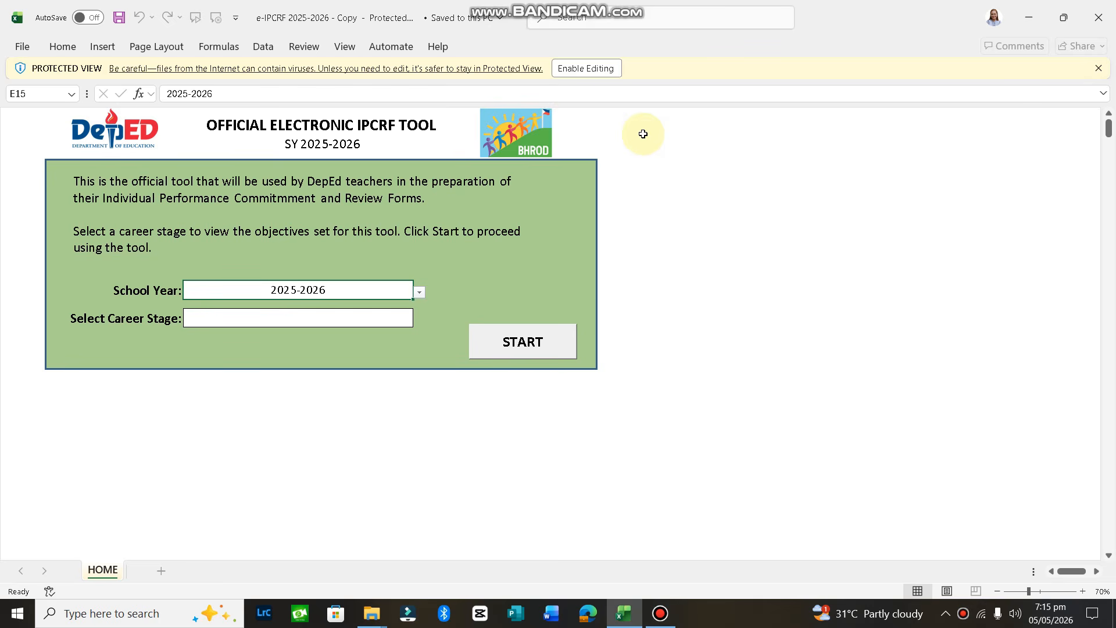
Enable editing of the e-IPCRF workbook, then close Excel after its macros are reported as blocked
{"action": "left_click", "coordinate": [593, 68]}
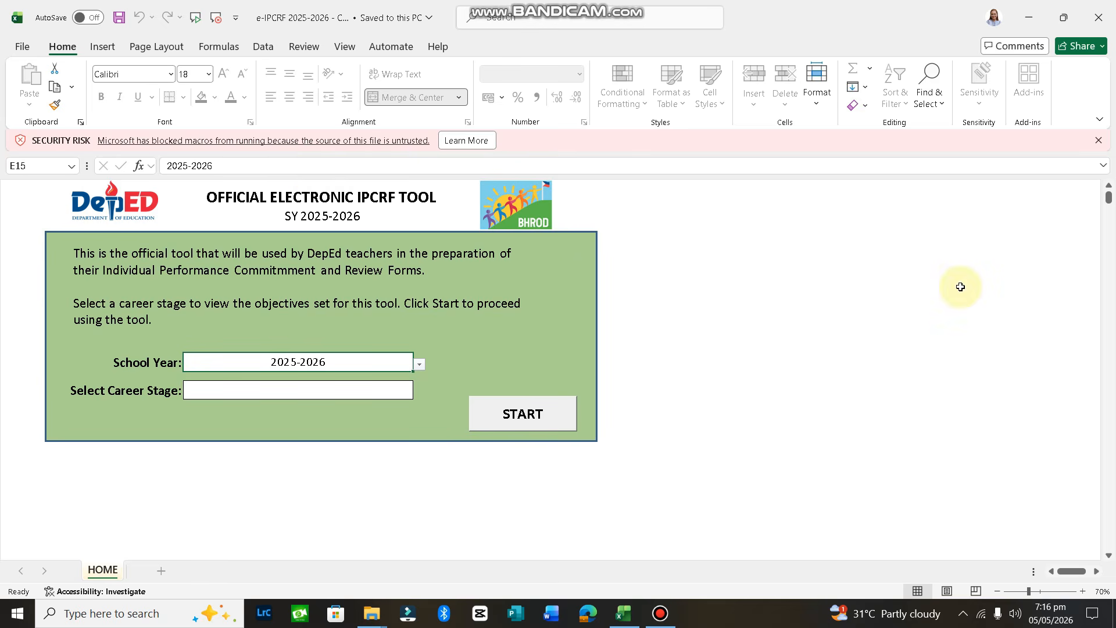
{"action": "left_click", "coordinate": [1097, 19]}
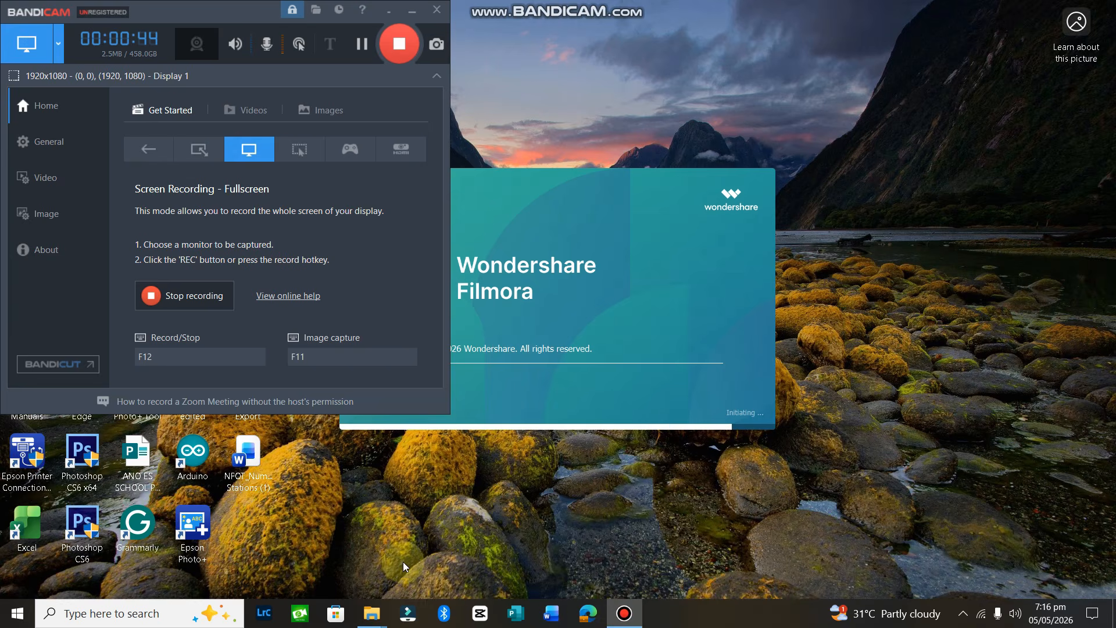
Unblock the e-IPCRF 2025-2026 - Copy file through its Properties in the Annex F folder
{"action": "mouse_move", "coordinate": [381, 621]}
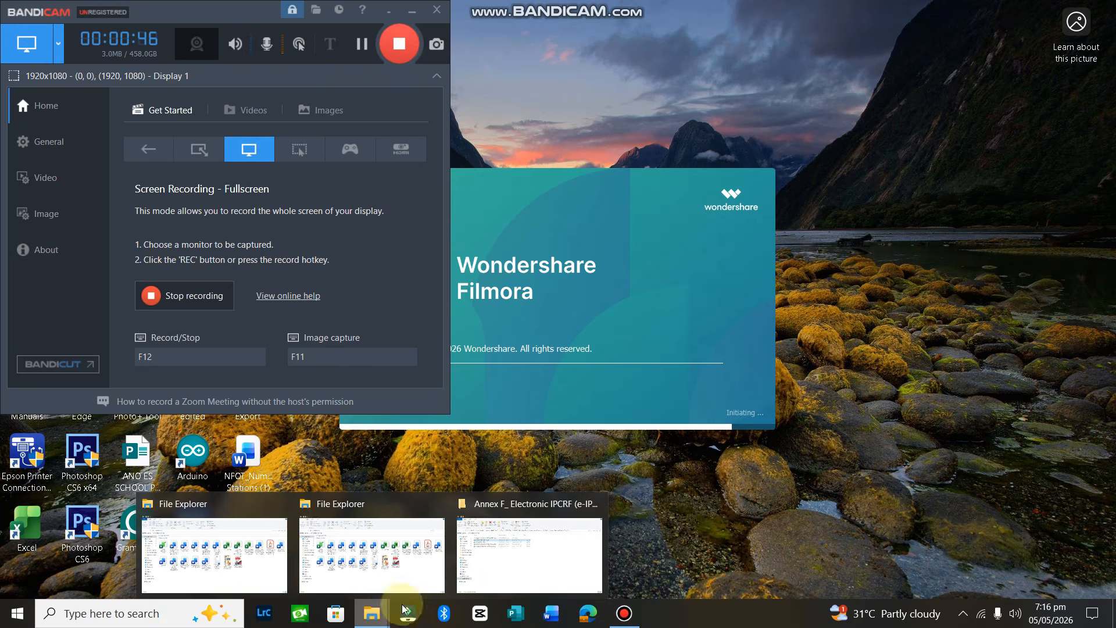
{"action": "left_click", "coordinate": [512, 575]}
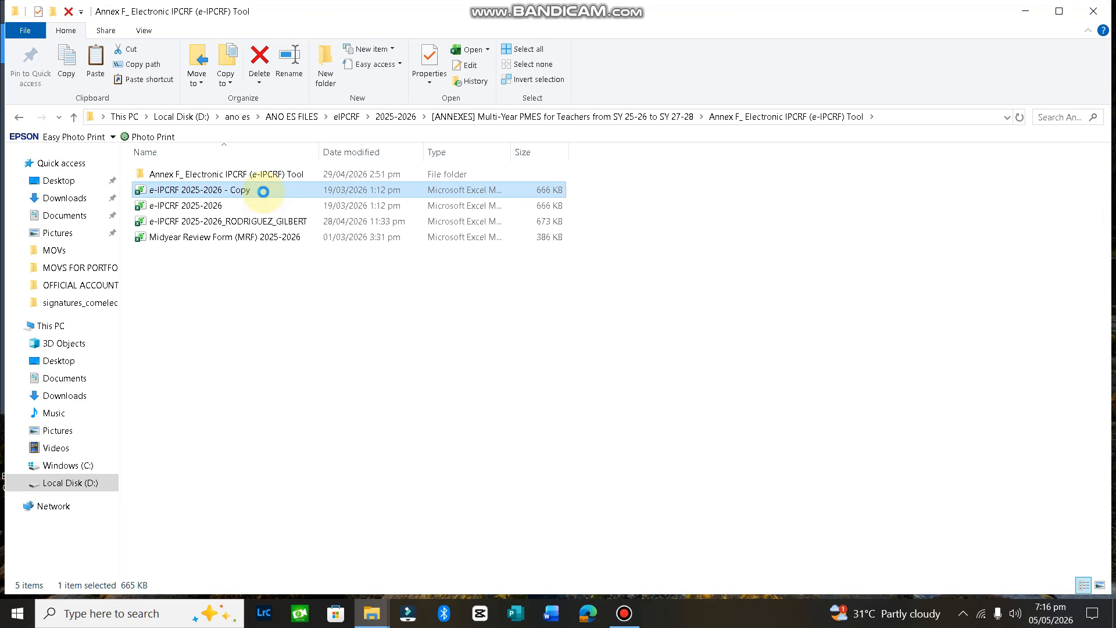
{"action": "right_click", "coordinate": [264, 191]}
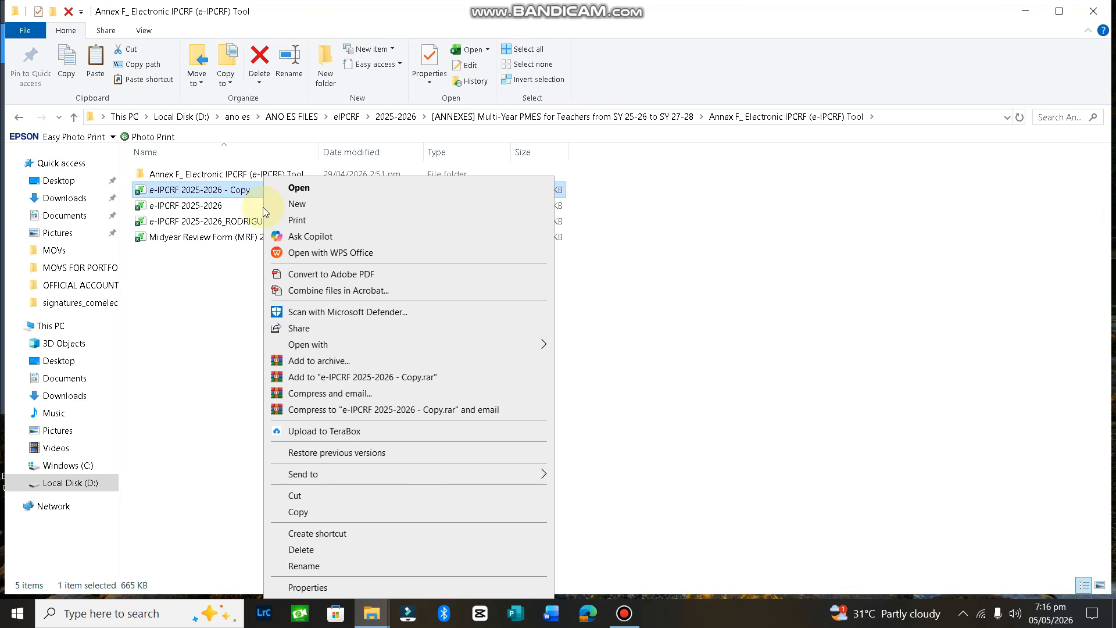
{"action": "left_click", "coordinate": [311, 588]}
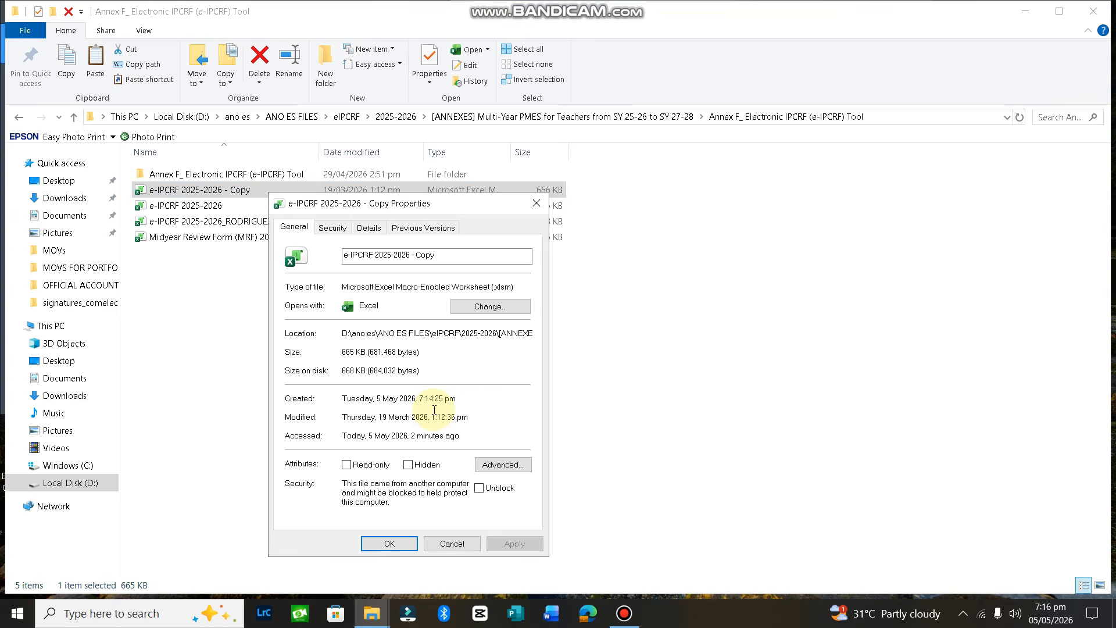
{"action": "left_click", "coordinate": [478, 488]}
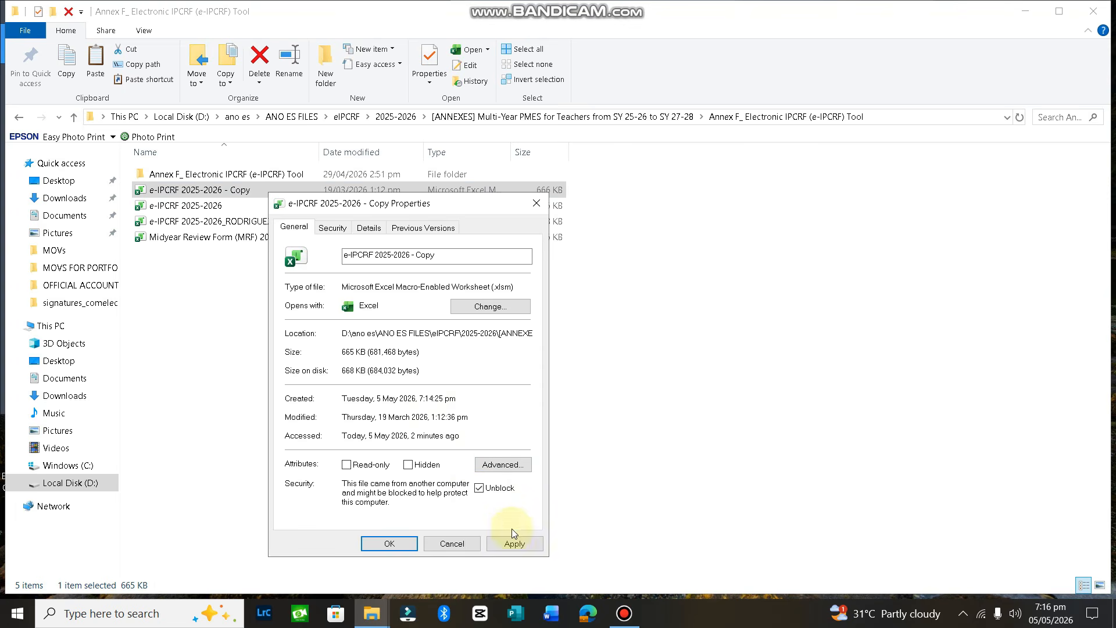
{"action": "left_click", "coordinate": [511, 543]}
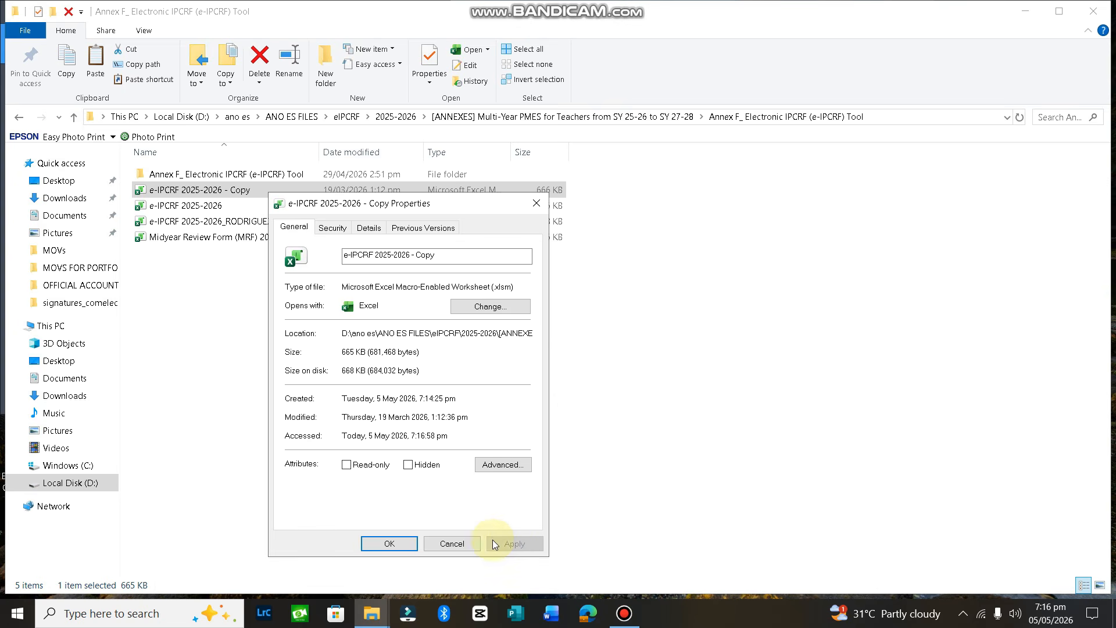
{"action": "left_click", "coordinate": [392, 543]}
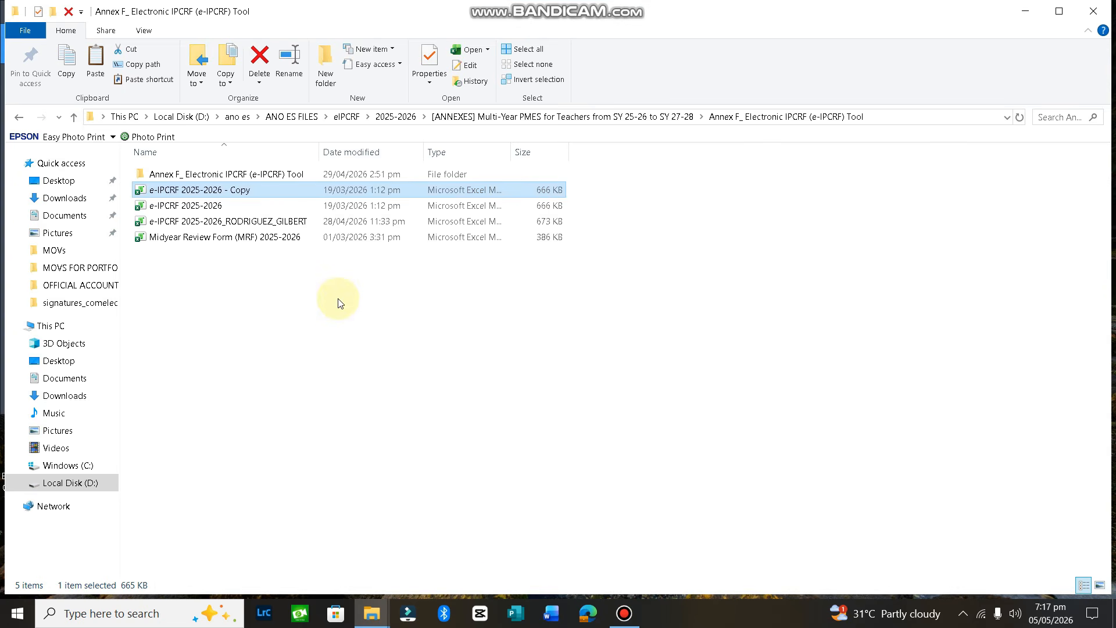
Open the unblocked e-IPCRF 2025-2026 - Copy workbook in Excel
{"action": "left_click", "coordinate": [244, 193]}
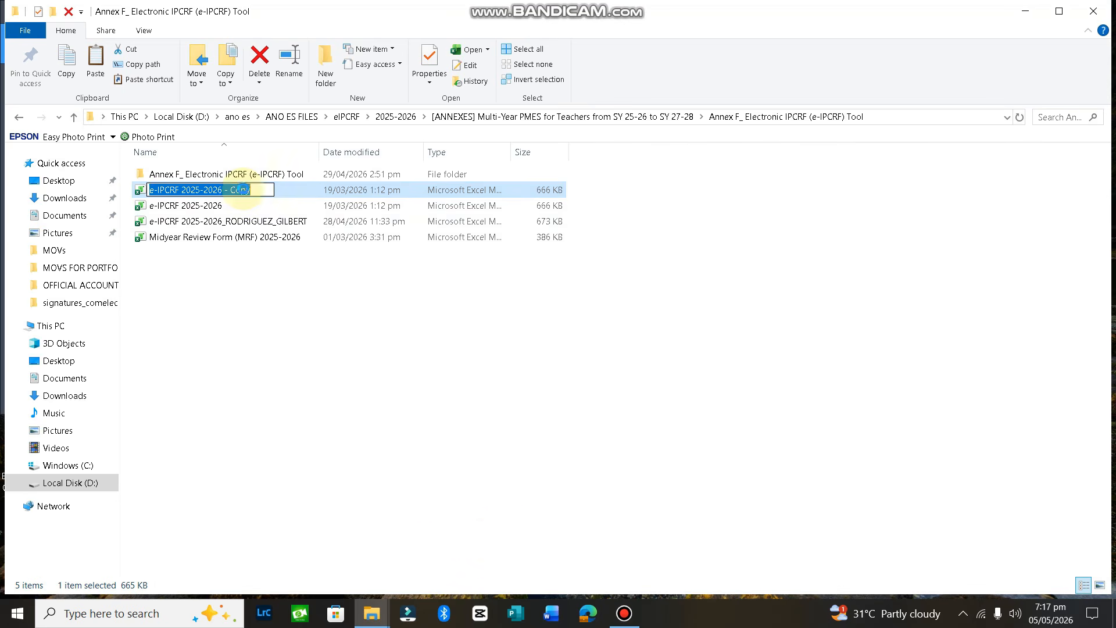
{"action": "key", "text": "End"}
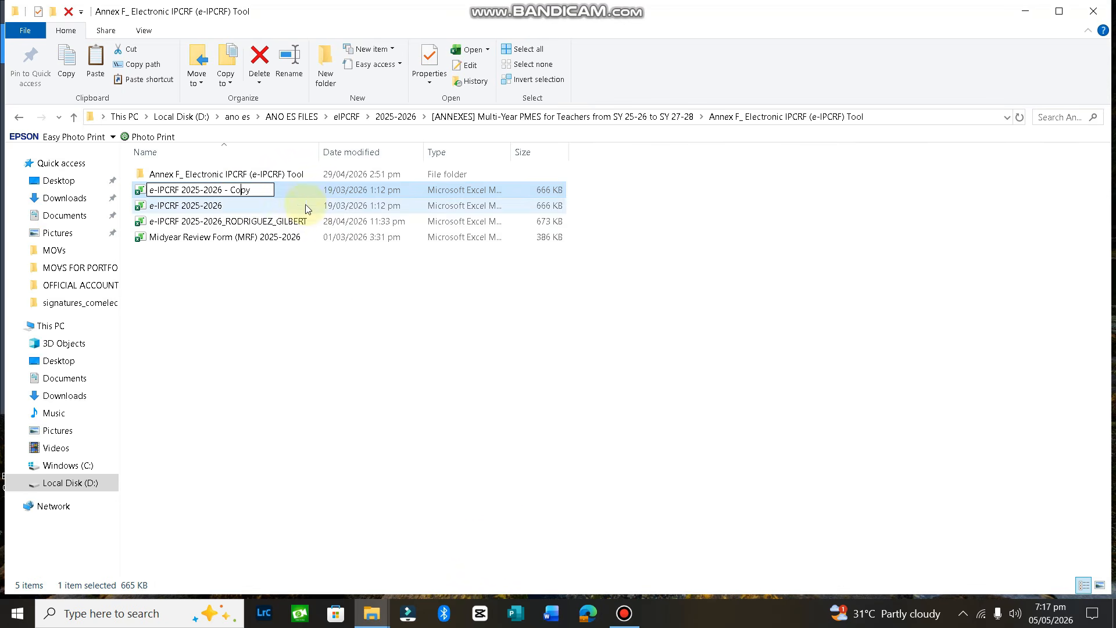
{"action": "double_click", "coordinate": [309, 187]}
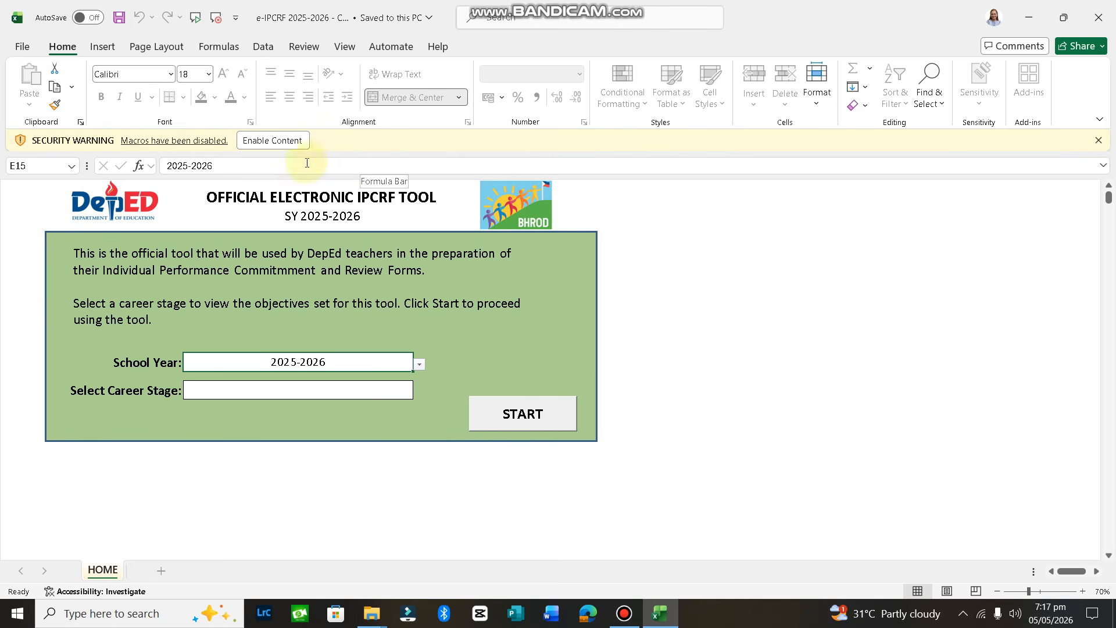
Enable macros, choose Beginning towards Proficient as Career Stage, and start the tool
{"action": "left_click", "coordinate": [276, 142]}
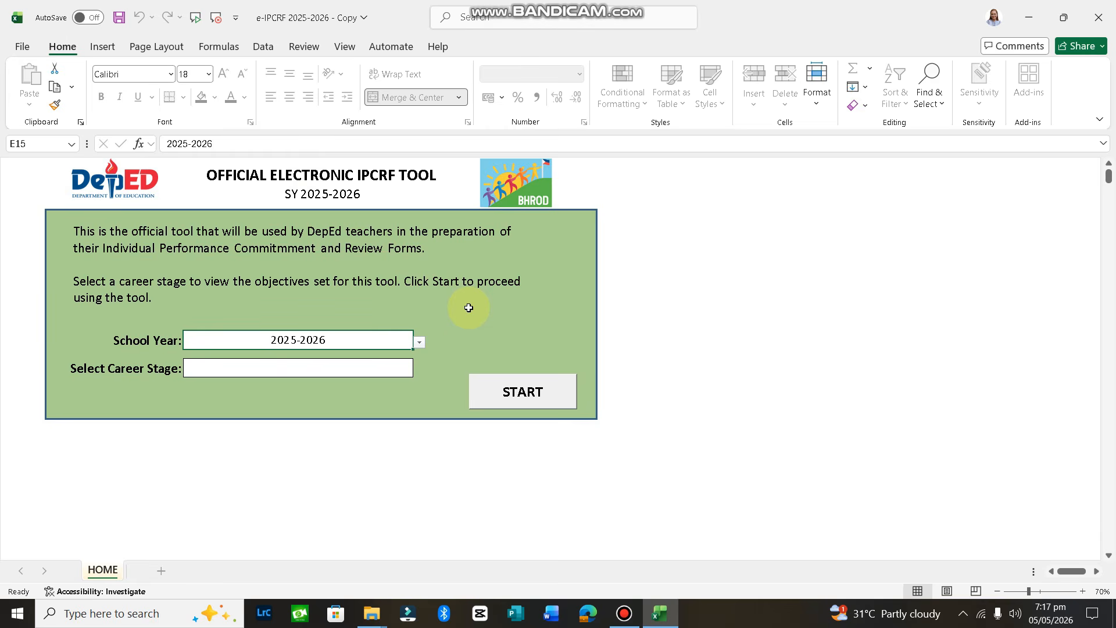
{"action": "left_click", "coordinate": [377, 370]}
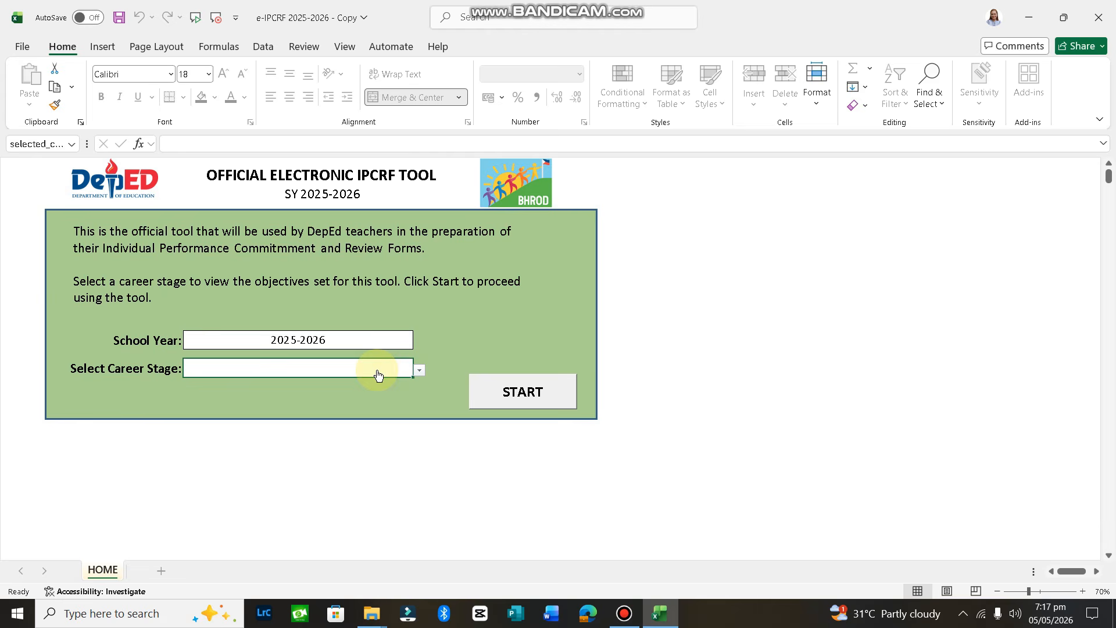
{"action": "left_click", "coordinate": [419, 372]}
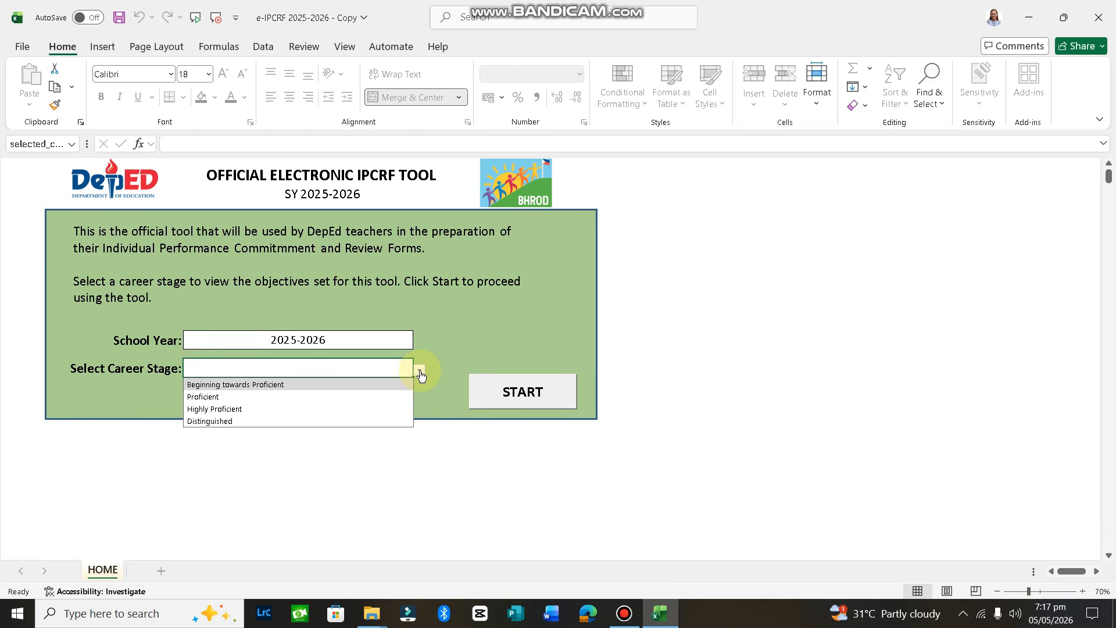
{"action": "left_click", "coordinate": [372, 384]}
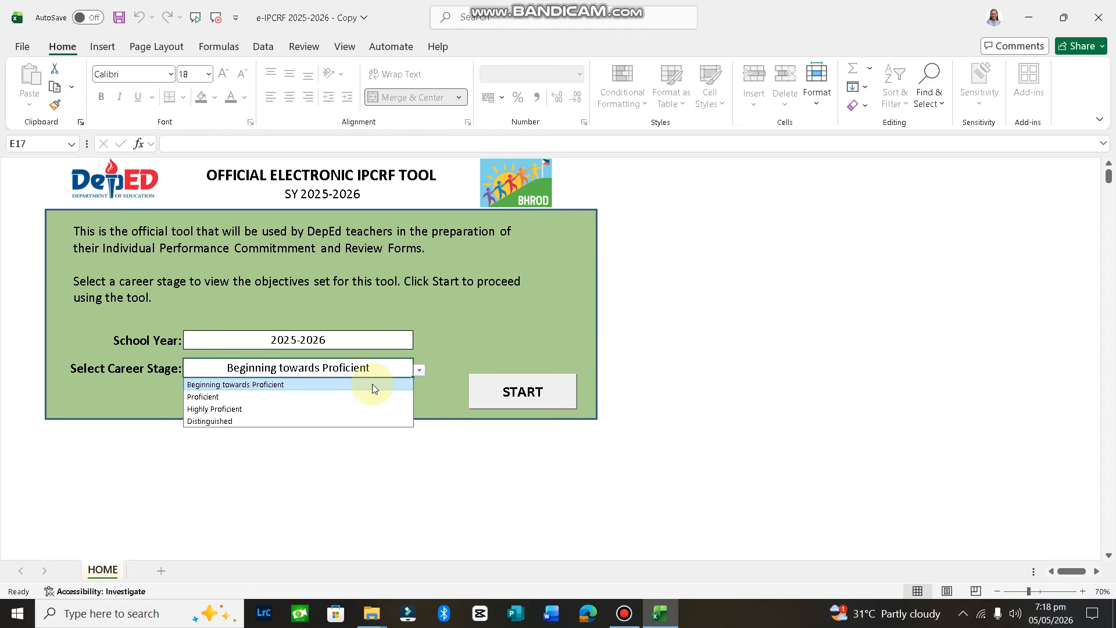
{"action": "left_click", "coordinate": [372, 384]}
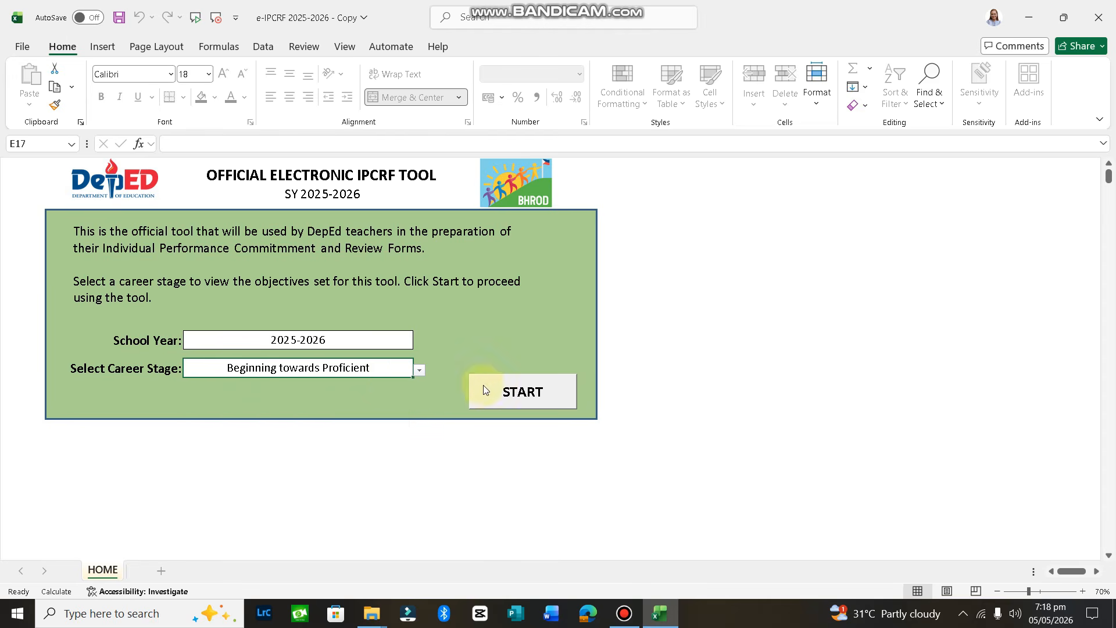
{"action": "left_click", "coordinate": [520, 395]}
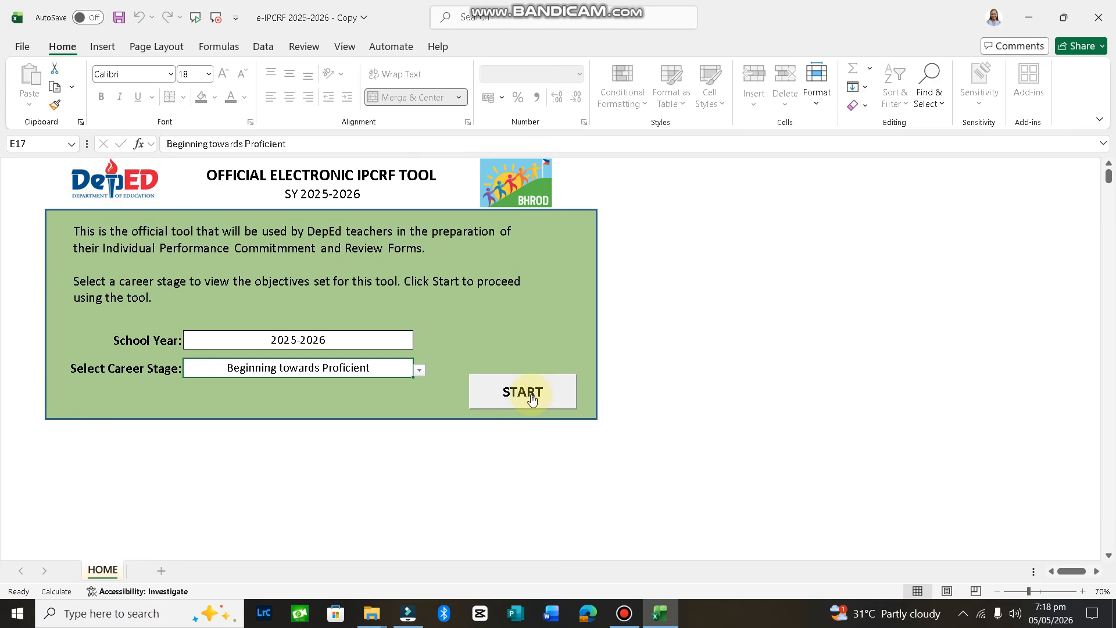
{"action": "left_click", "coordinate": [531, 397]}
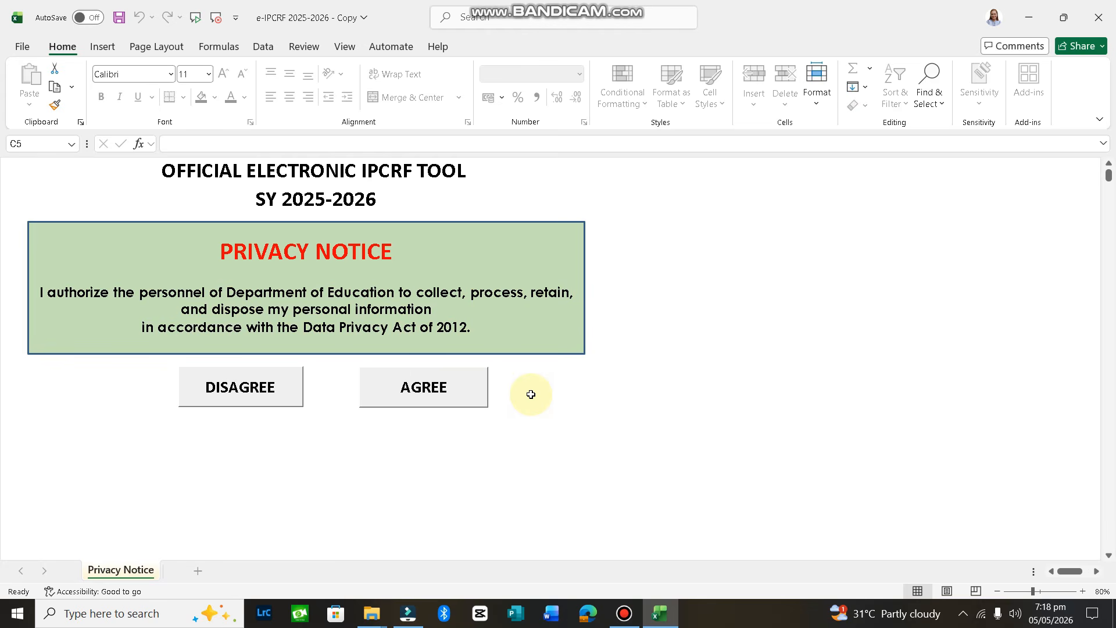
Accept the privacy notice and set Region I - Ilocos Region, Division San Carlos City
{"action": "left_click", "coordinate": [450, 394]}
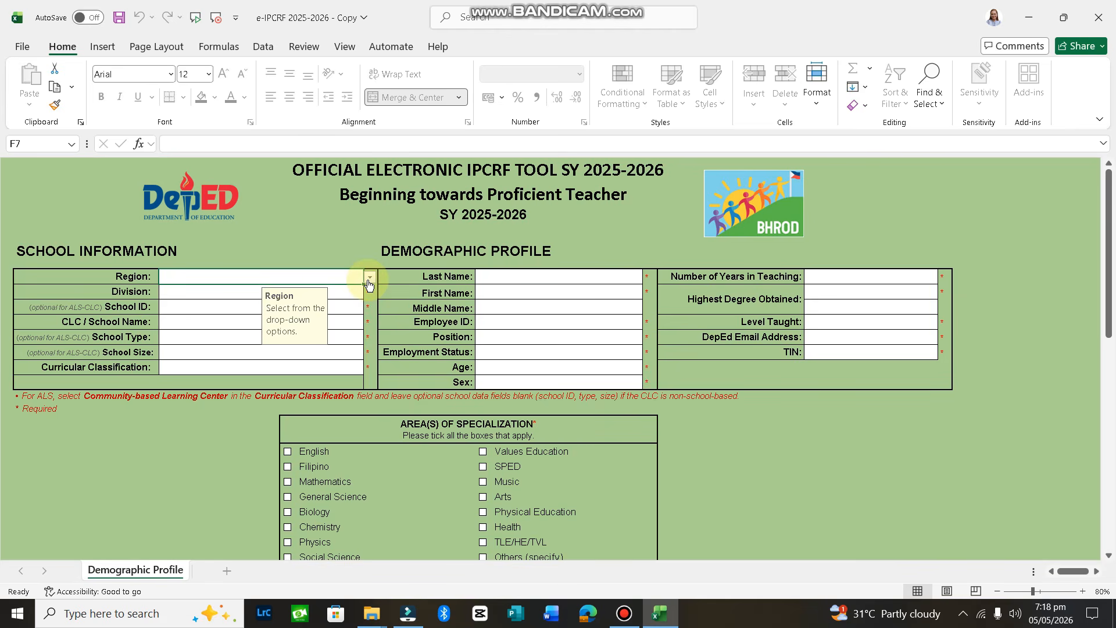
{"action": "left_click", "coordinate": [368, 281]}
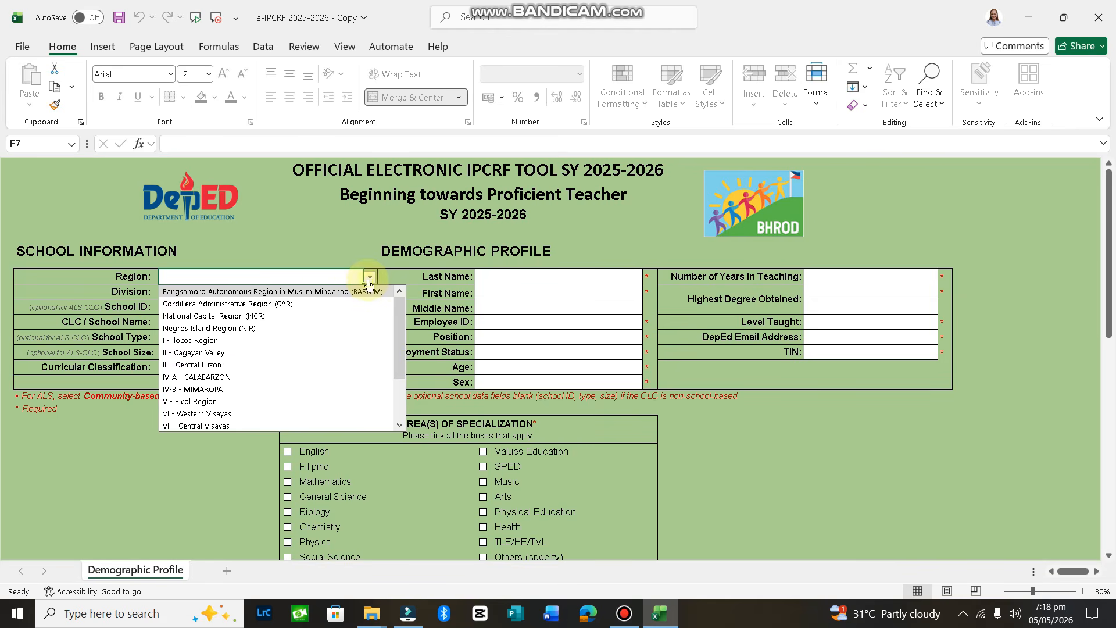
{"action": "left_click", "coordinate": [248, 340]}
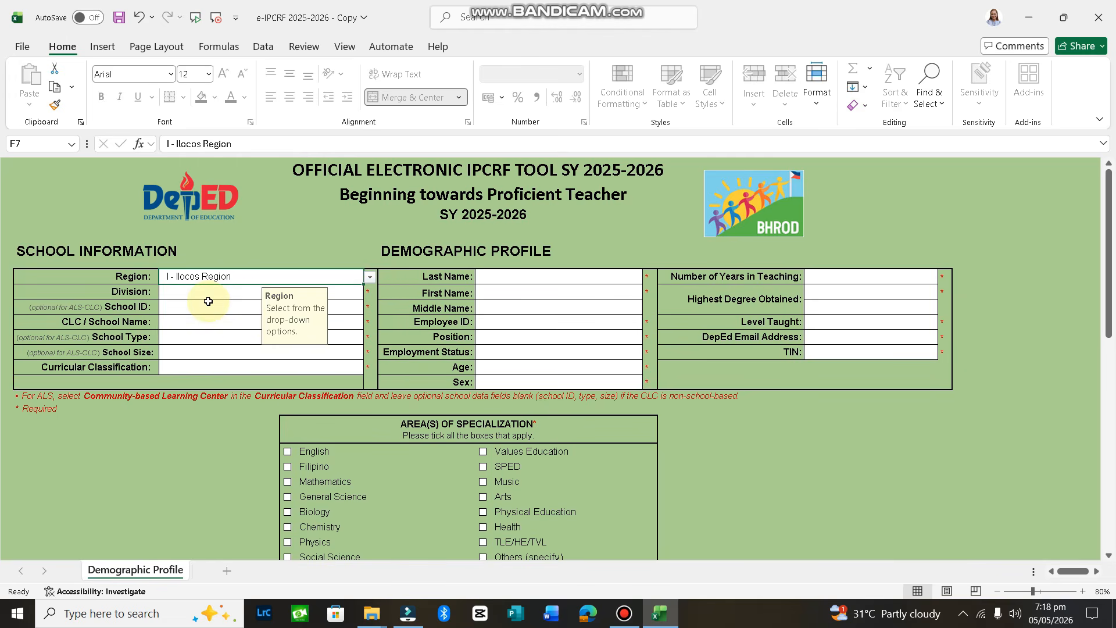
{"action": "left_click", "coordinate": [226, 295]}
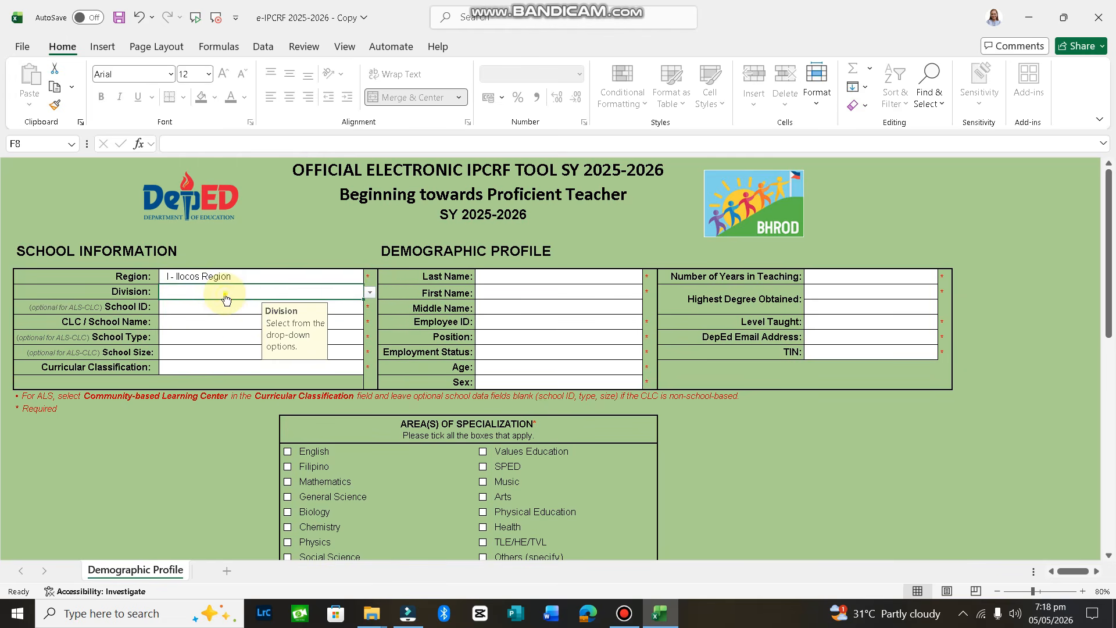
{"action": "key", "text": "alt+Down"}
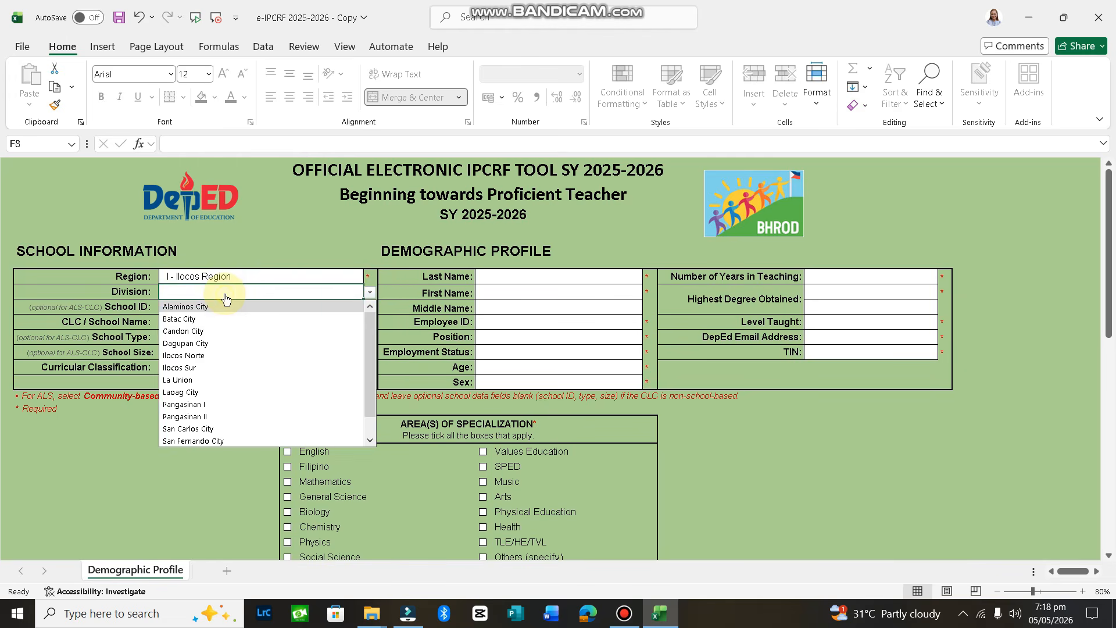
{"action": "left_click", "coordinate": [254, 428]}
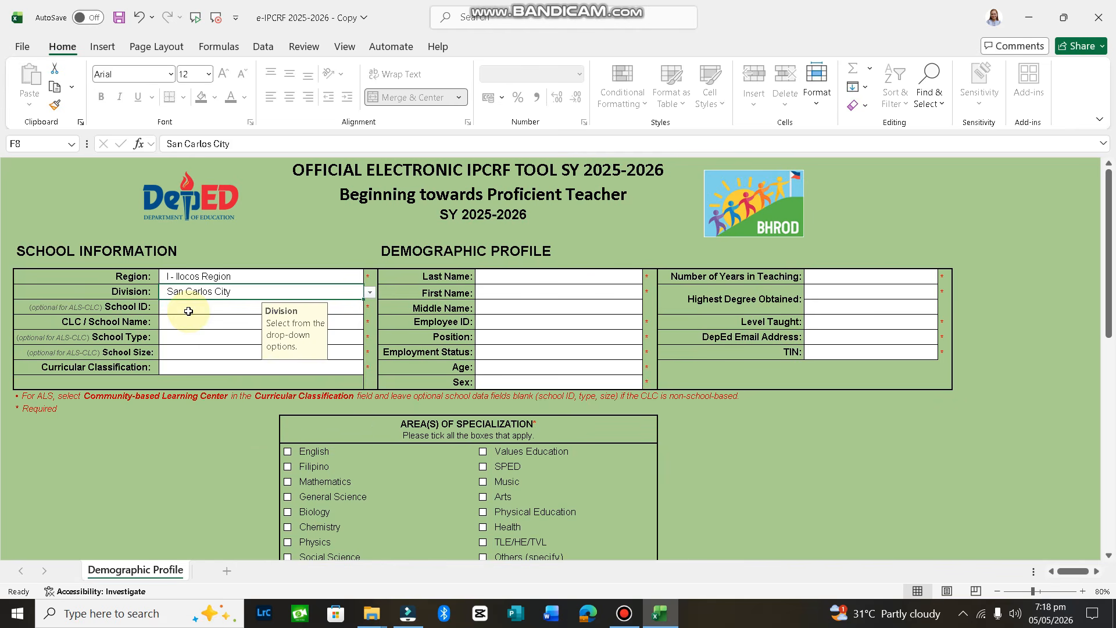
Enter School ID 102227 and School Name ANO ELEMENTARY SCHOOL
{"action": "left_click", "coordinate": [188, 312]}
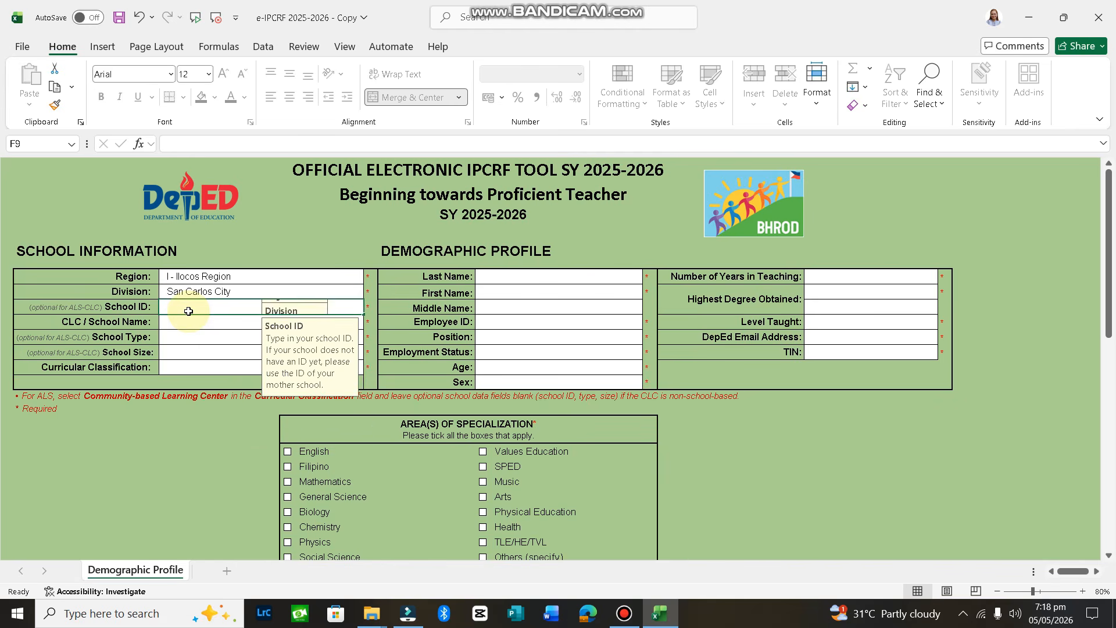
{"action": "type", "text": "102227"}
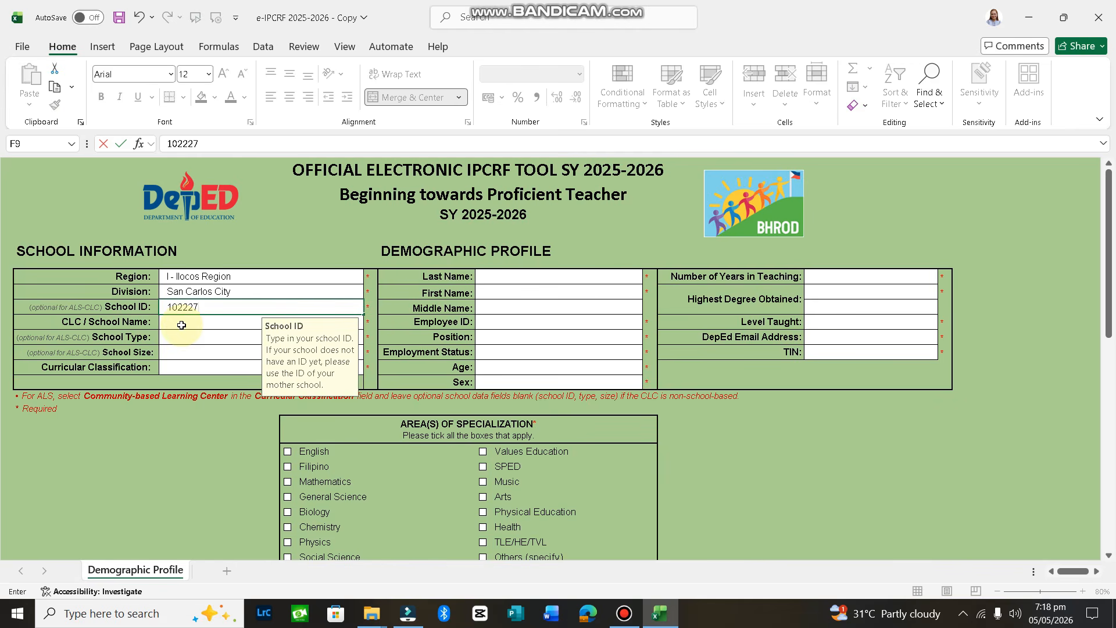
{"action": "left_click", "coordinate": [181, 325]}
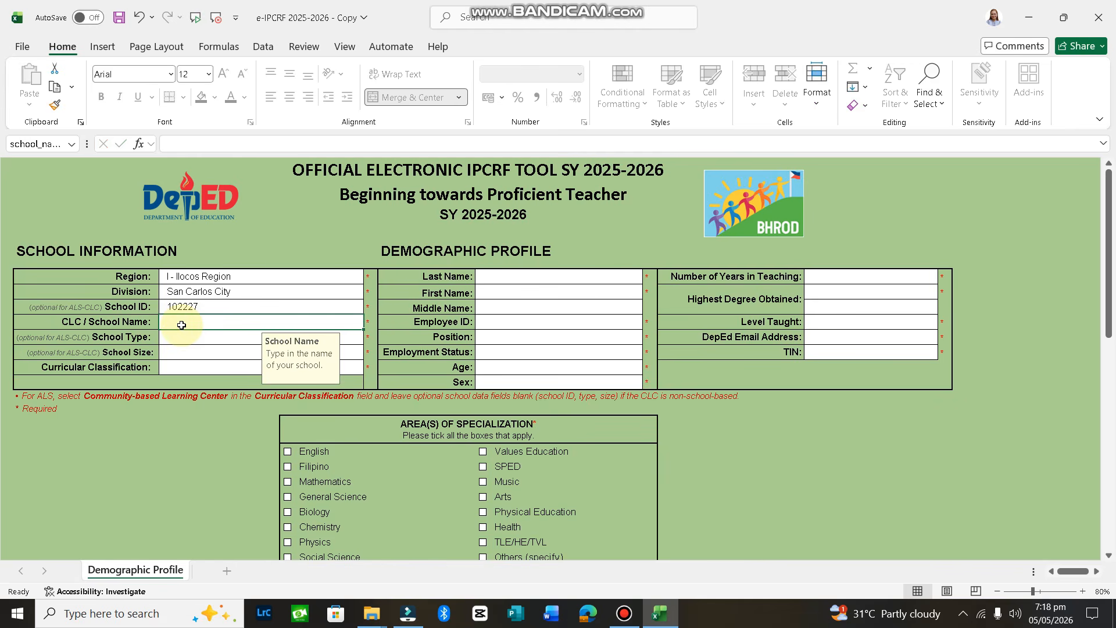
{"action": "type", "text": "ANO"}
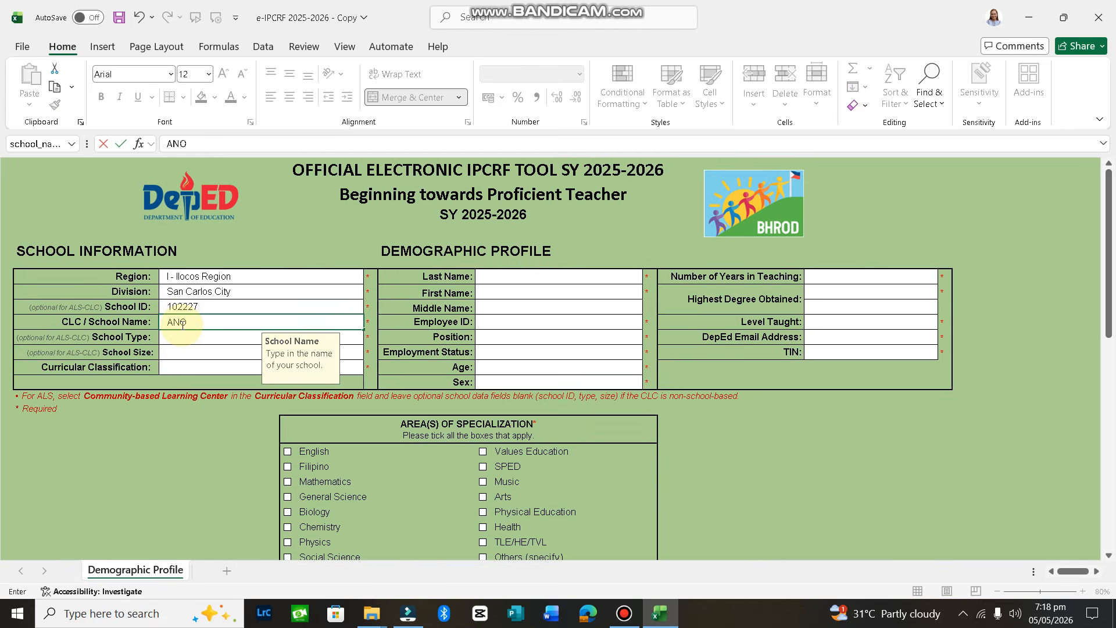
{"action": "type", "text": " ELEMENTARY SCHOOL"}
{"action": "key", "text": "BackSpace"}
{"action": "key", "text": "BackSpace"}
{"action": "key", "text": "BackSpace"}
{"action": "type", "text": "OOL"}
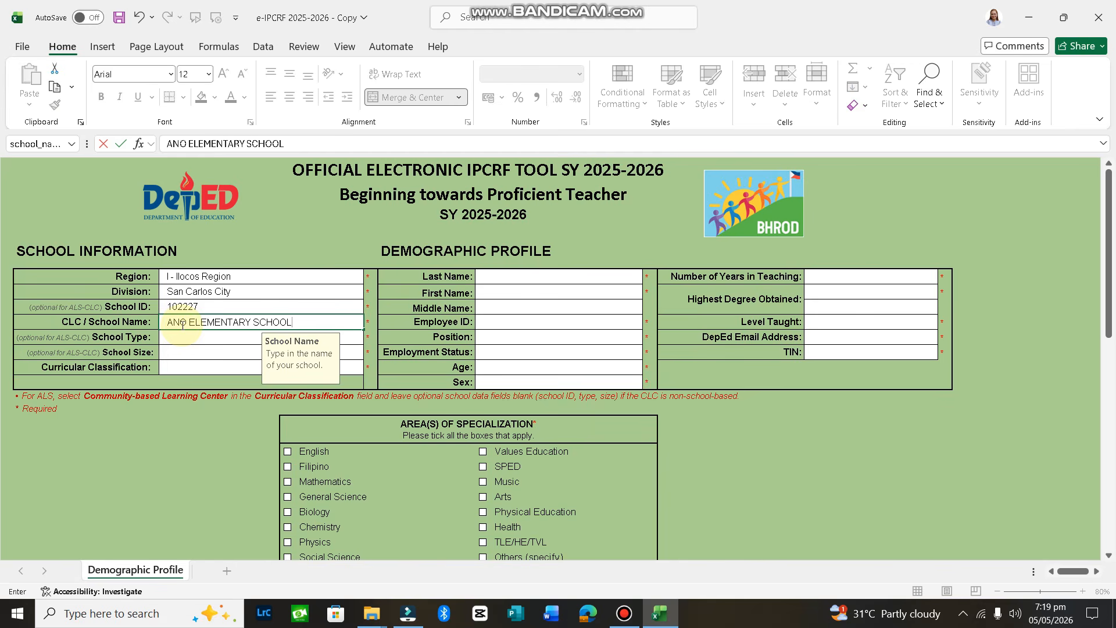
{"action": "key", "text": "Return"}
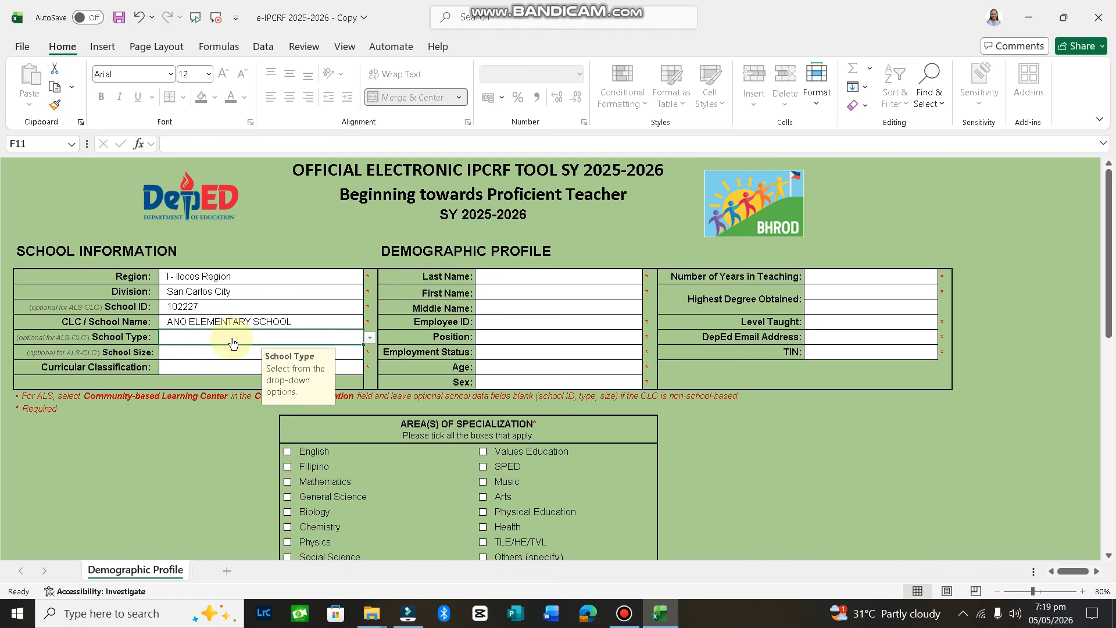
Set School Type to Rural and School Size to Medium
{"action": "left_click", "coordinate": [371, 339]}
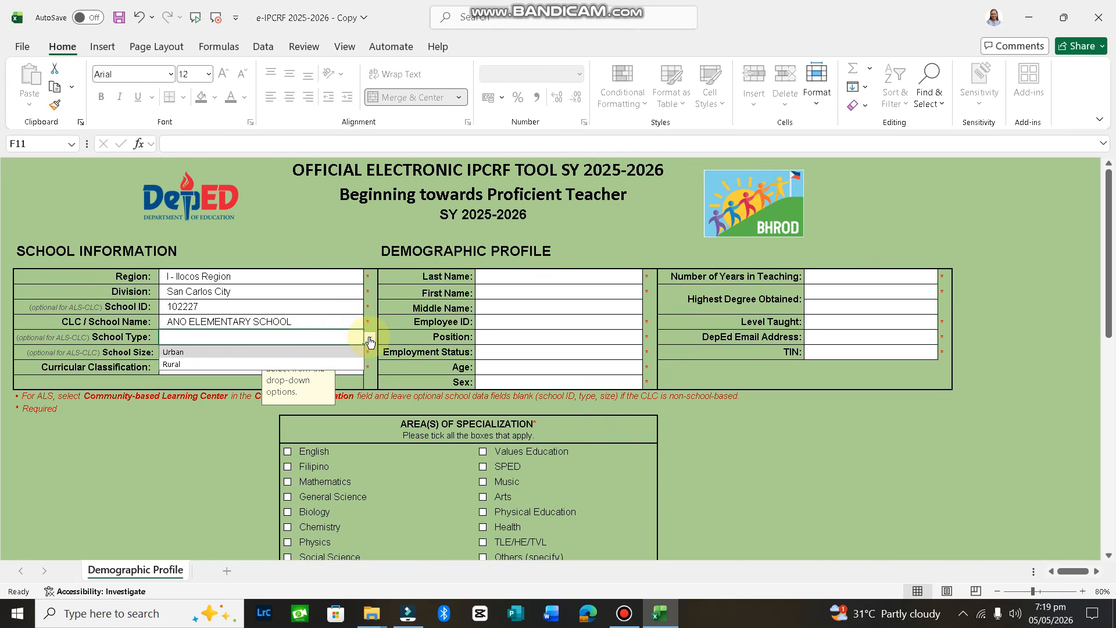
{"action": "left_click", "coordinate": [214, 365]}
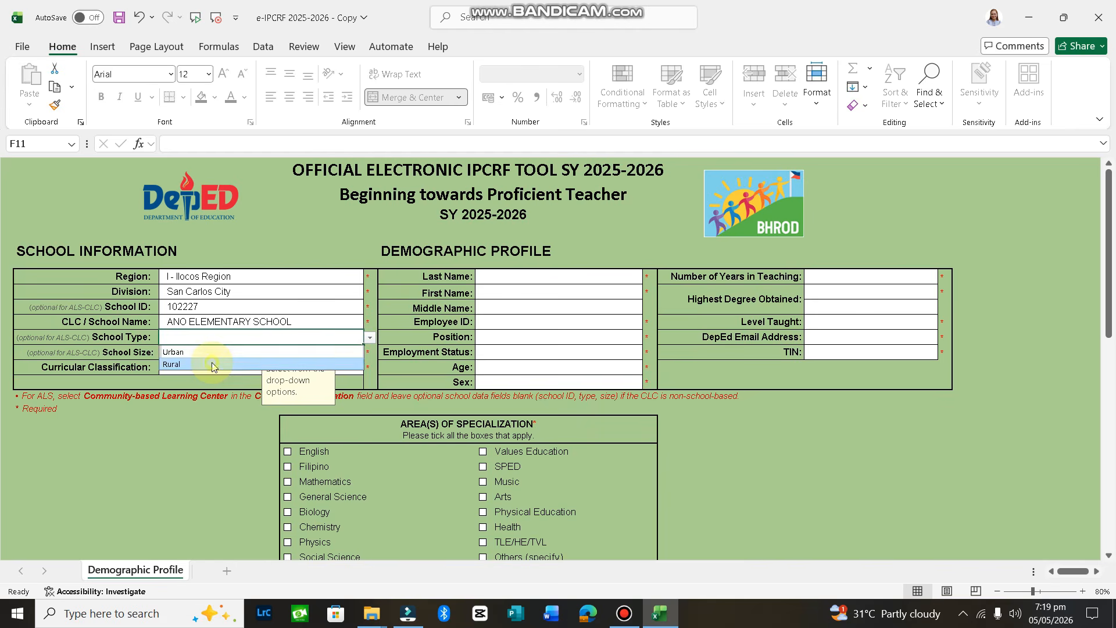
{"action": "left_click", "coordinate": [206, 357]}
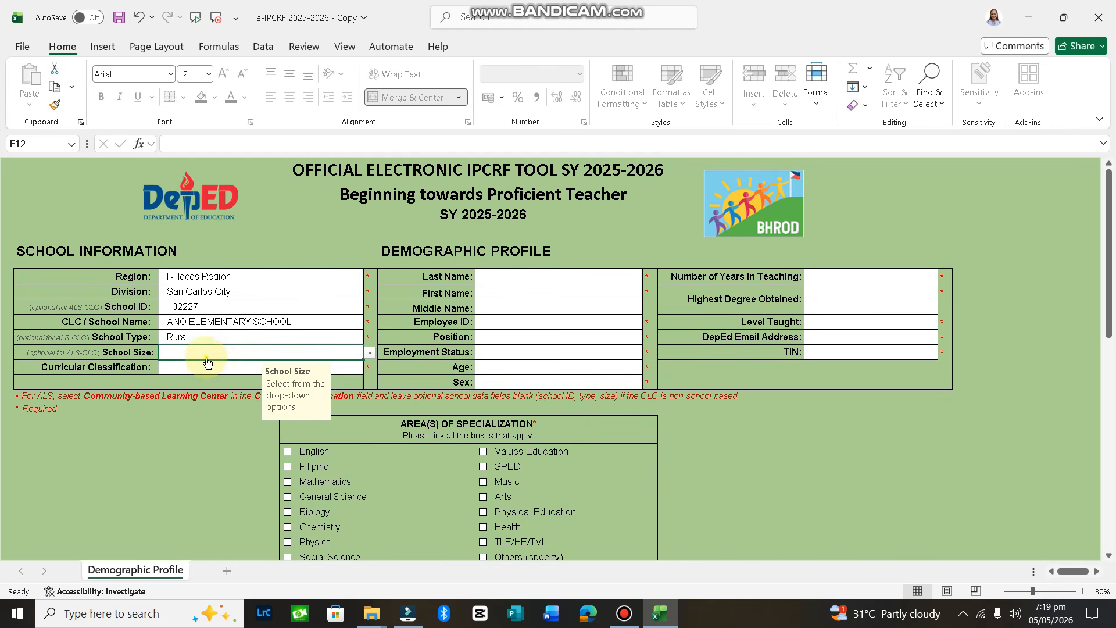
{"action": "key", "text": "alt+Down"}
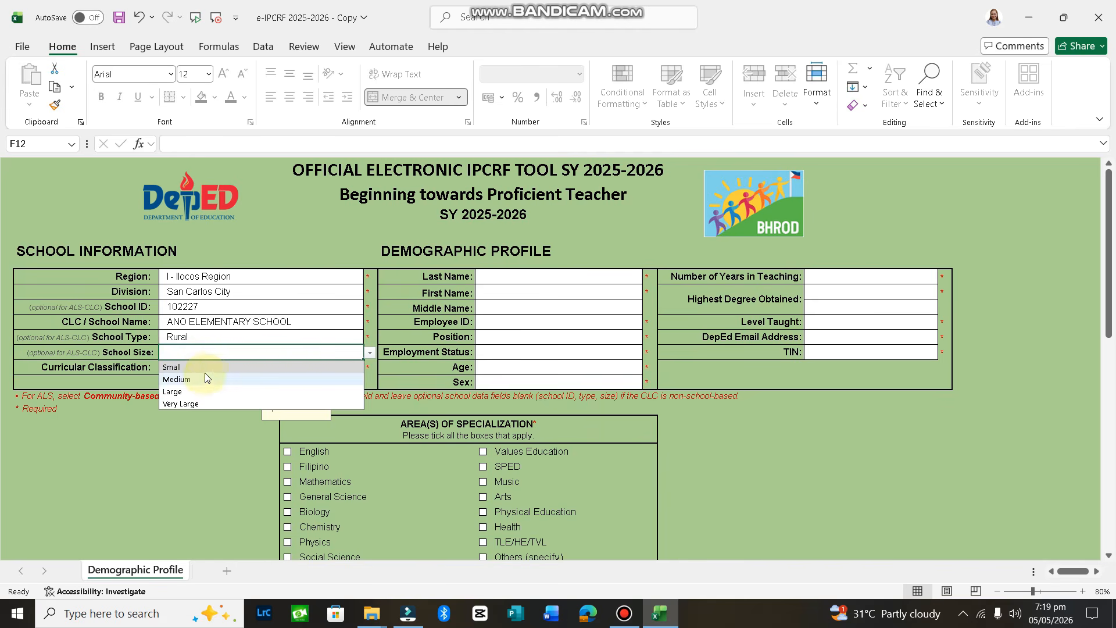
{"action": "left_click", "coordinate": [206, 380]}
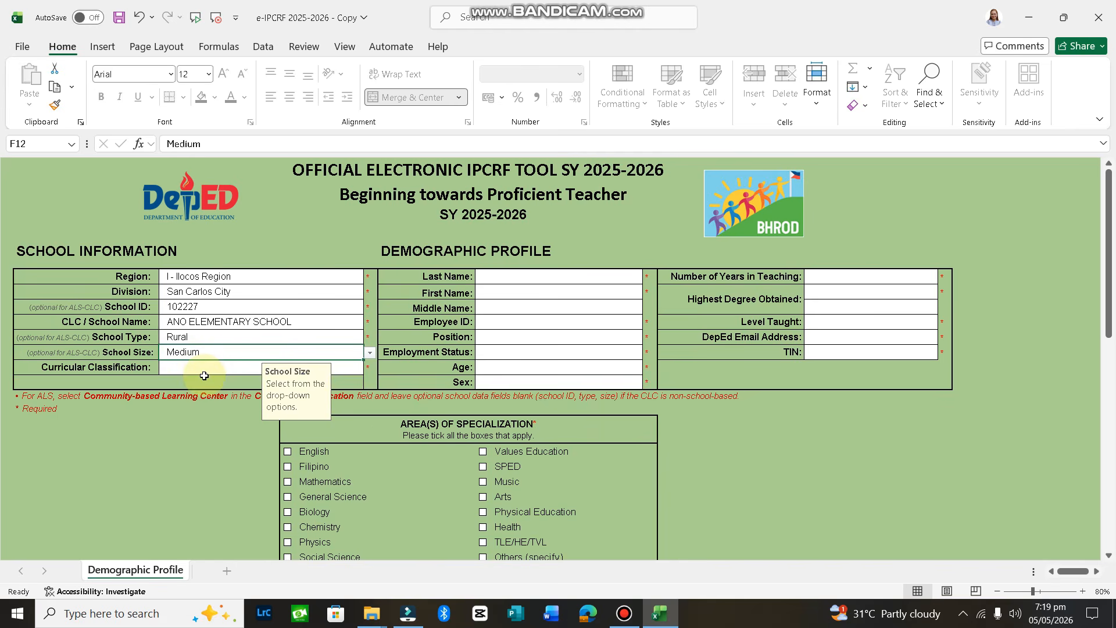
Enter the teacher's last, first and middle names and Employee ID
{"action": "left_click", "coordinate": [546, 279]}
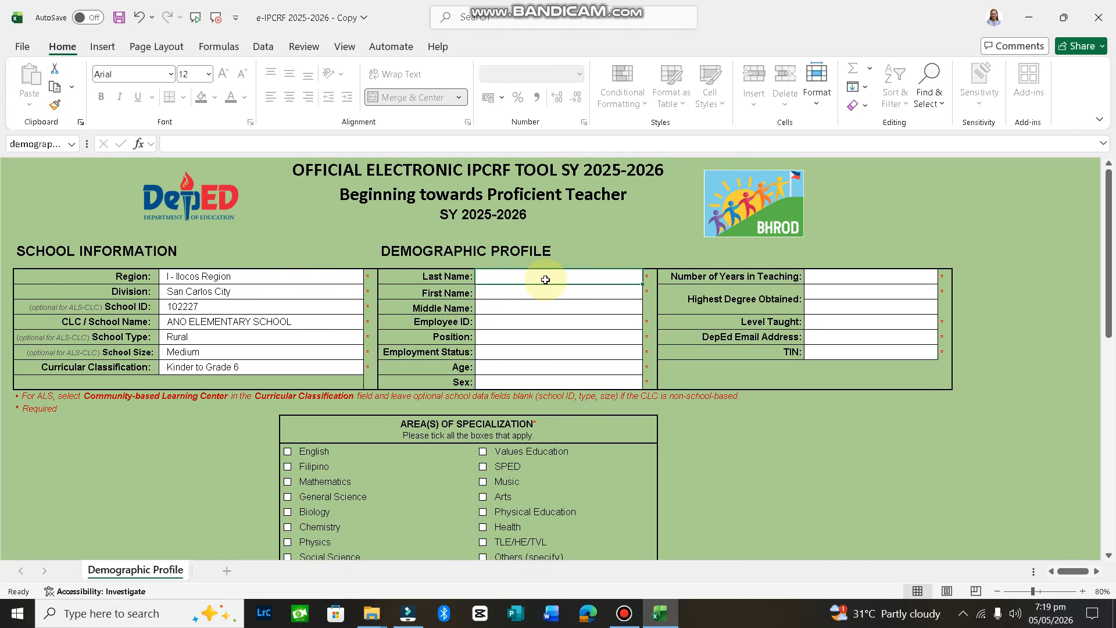
{"action": "key", "text": "Return"}
{"action": "key", "text": "Return"}
{"action": "key", "text": "Return"}
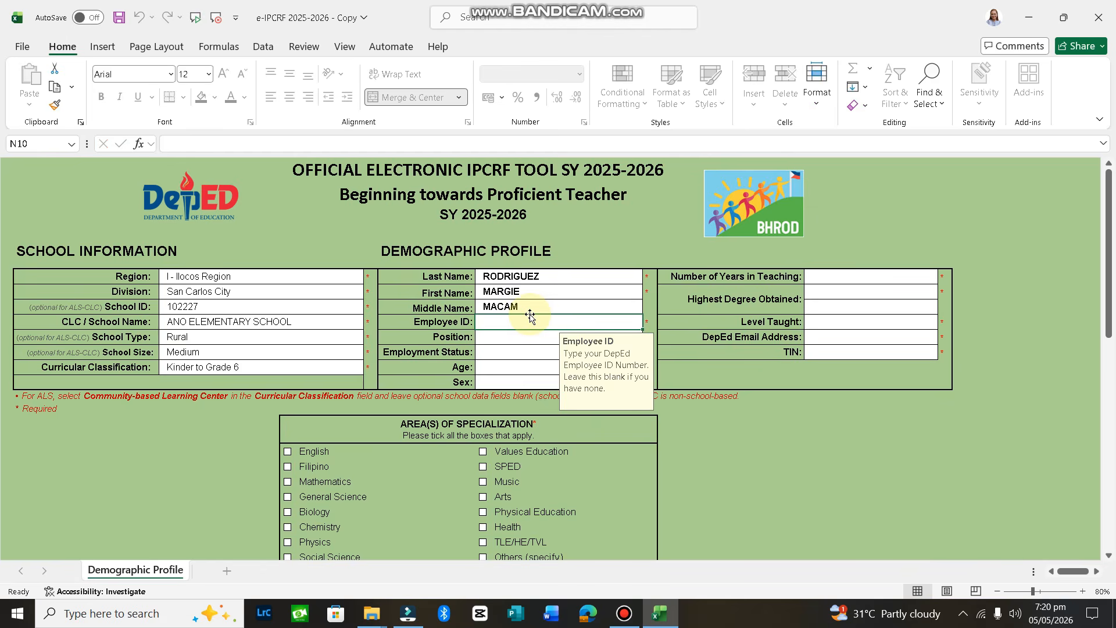
{"action": "type", "text": "123456"}
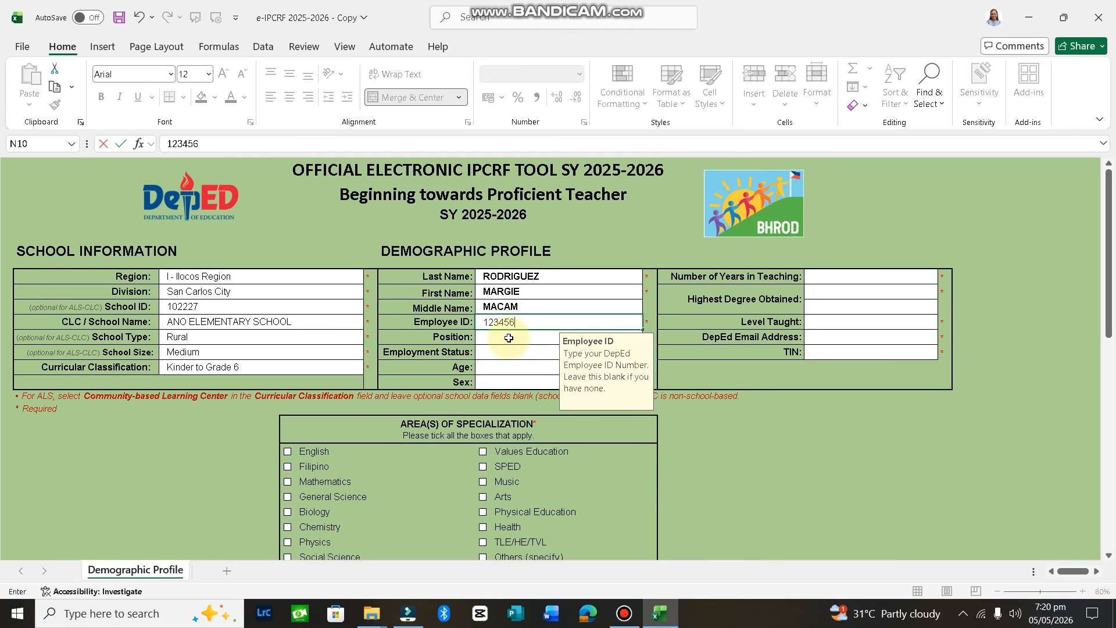
Set Position to Teacher III and Employment Status to Regular Permanent
{"action": "left_click", "coordinate": [508, 338]}
{"action": "key", "text": "alt+Down"}
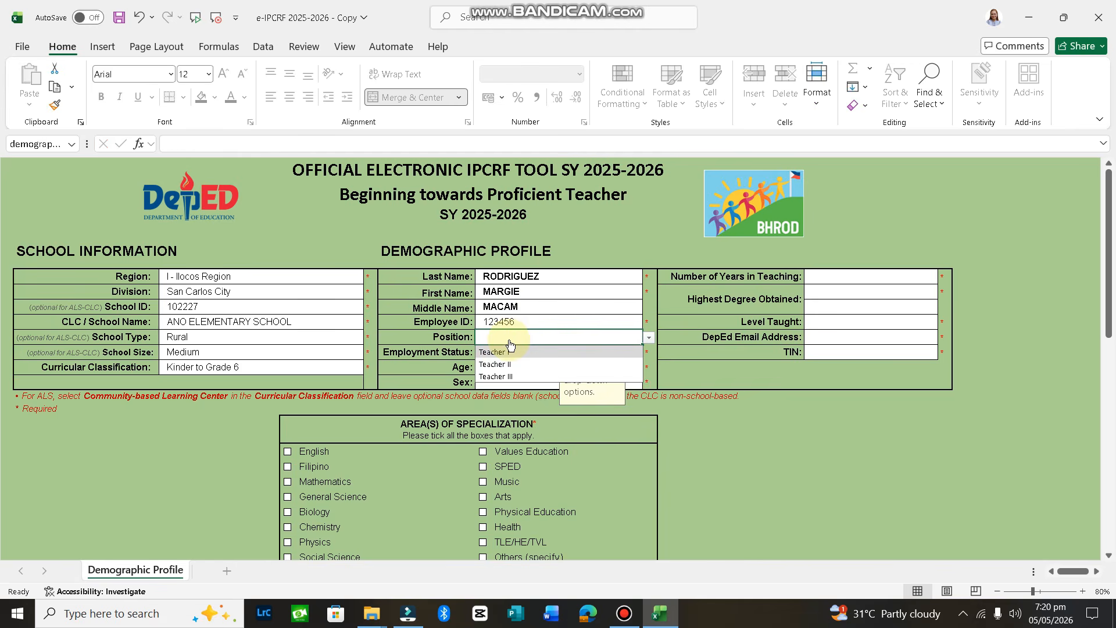
{"action": "left_click", "coordinate": [499, 377]}
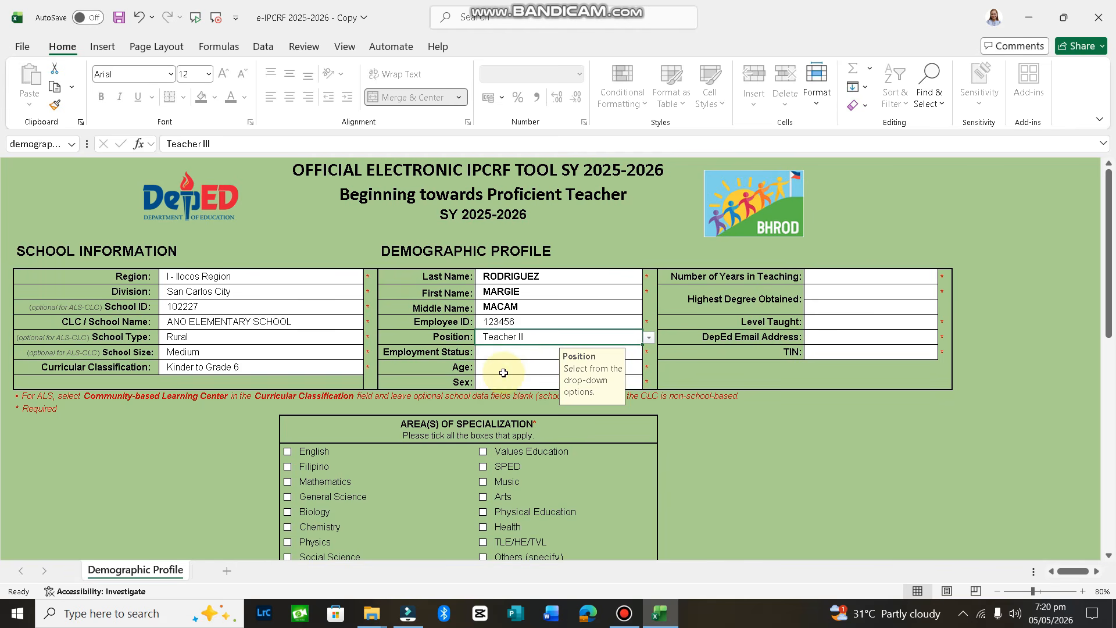
{"action": "left_click", "coordinate": [507, 353]}
{"action": "key", "text": "alt+Down"}
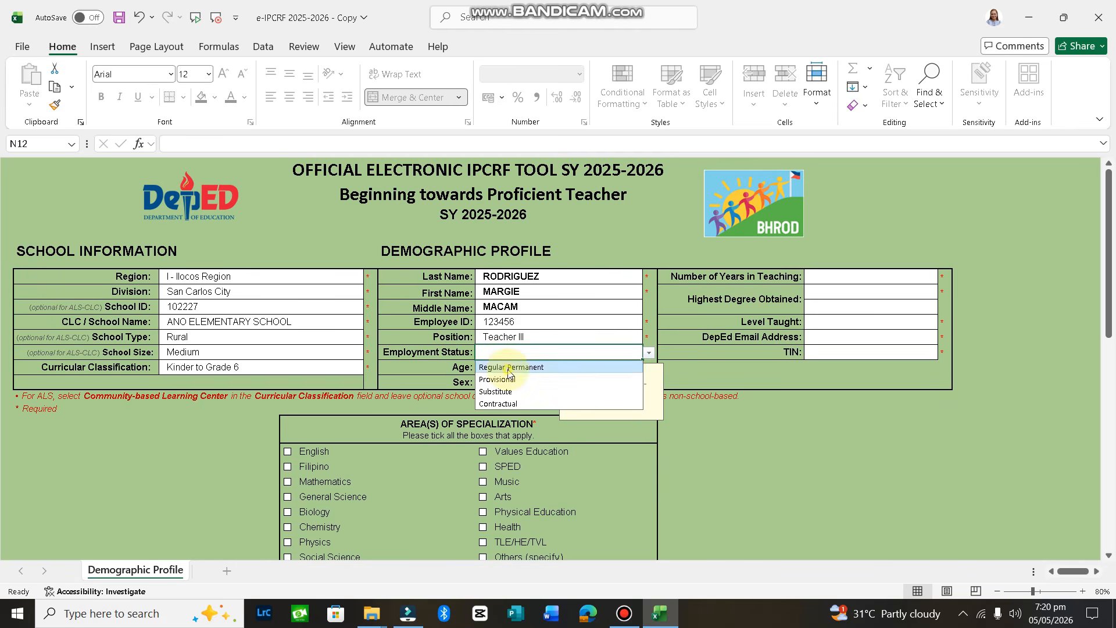
{"action": "left_click", "coordinate": [509, 368]}
Set Age to 41-45 and Sex to Female
{"action": "left_click", "coordinate": [503, 370]}
{"action": "key", "text": "alt+Down"}
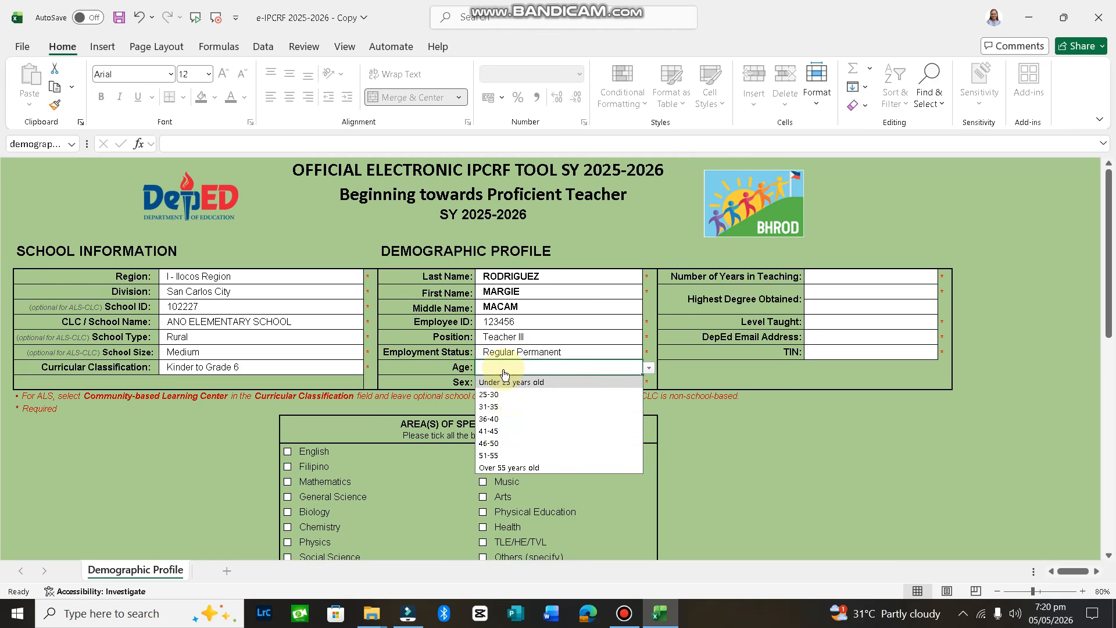
{"action": "left_click", "coordinate": [506, 431]}
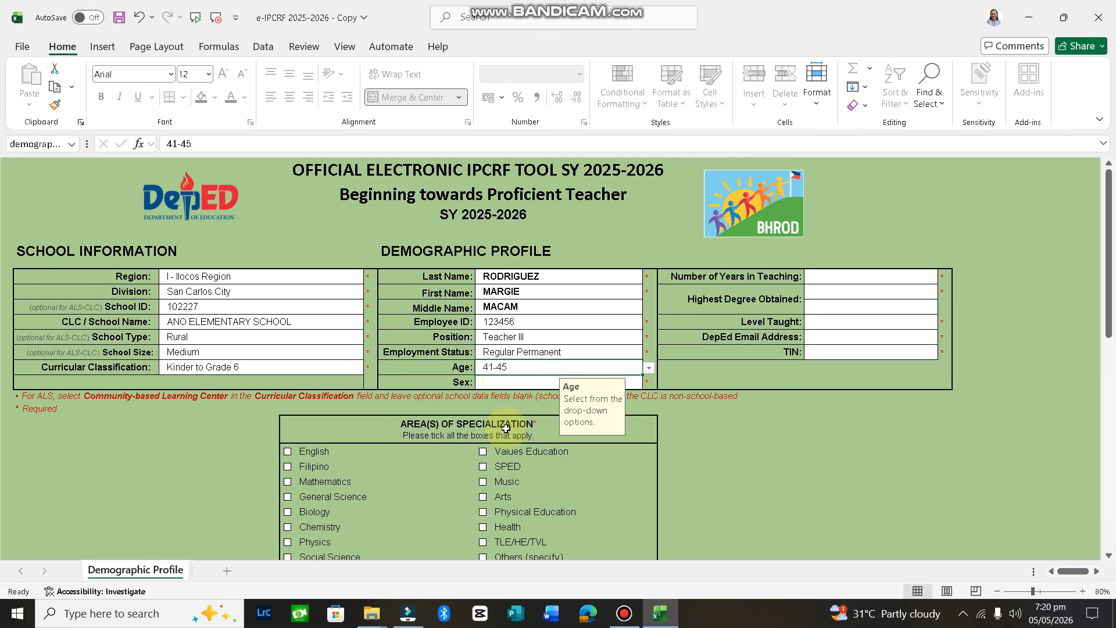
{"action": "left_click", "coordinate": [503, 382]}
{"action": "key", "text": "alt+Down"}
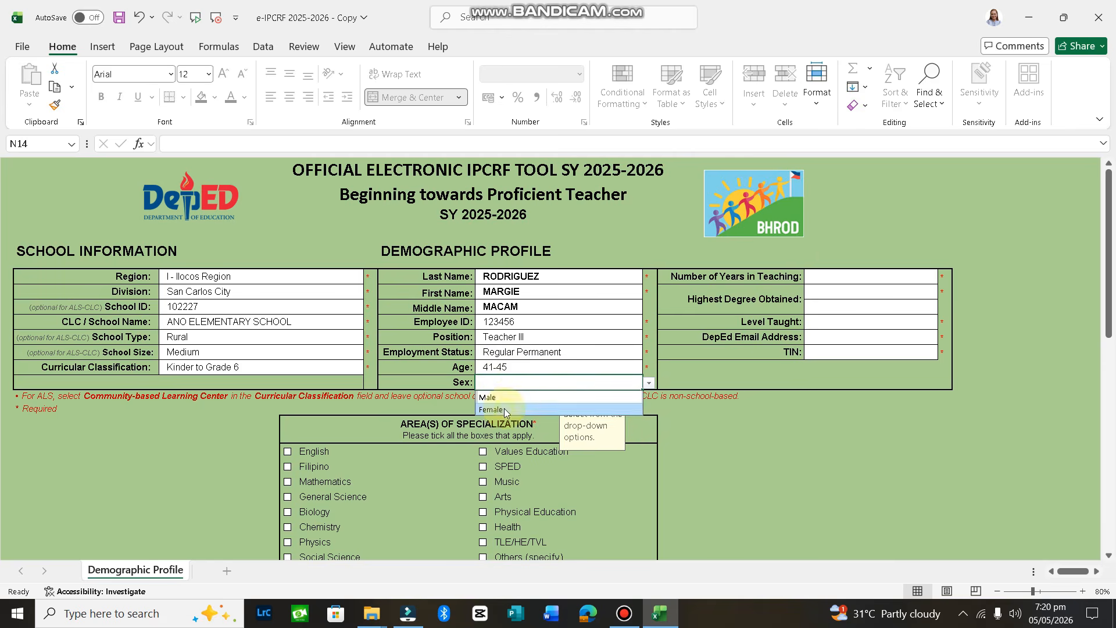
{"action": "left_click", "coordinate": [505, 411]}
{"action": "left_click", "coordinate": [857, 281]}
{"action": "key", "text": "alt+Down"}
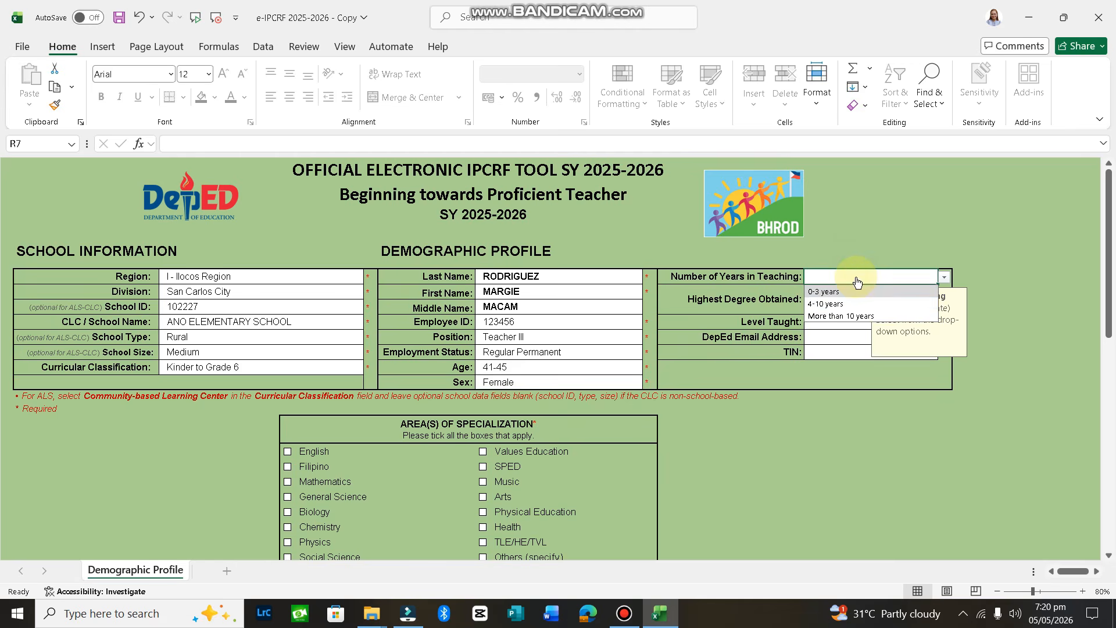
Set years in teaching to More than 10 years and Highest Degree to Master's Degree
{"action": "left_click", "coordinate": [852, 319]}
{"action": "left_click", "coordinate": [828, 295]}
{"action": "key", "text": "alt+Down"}
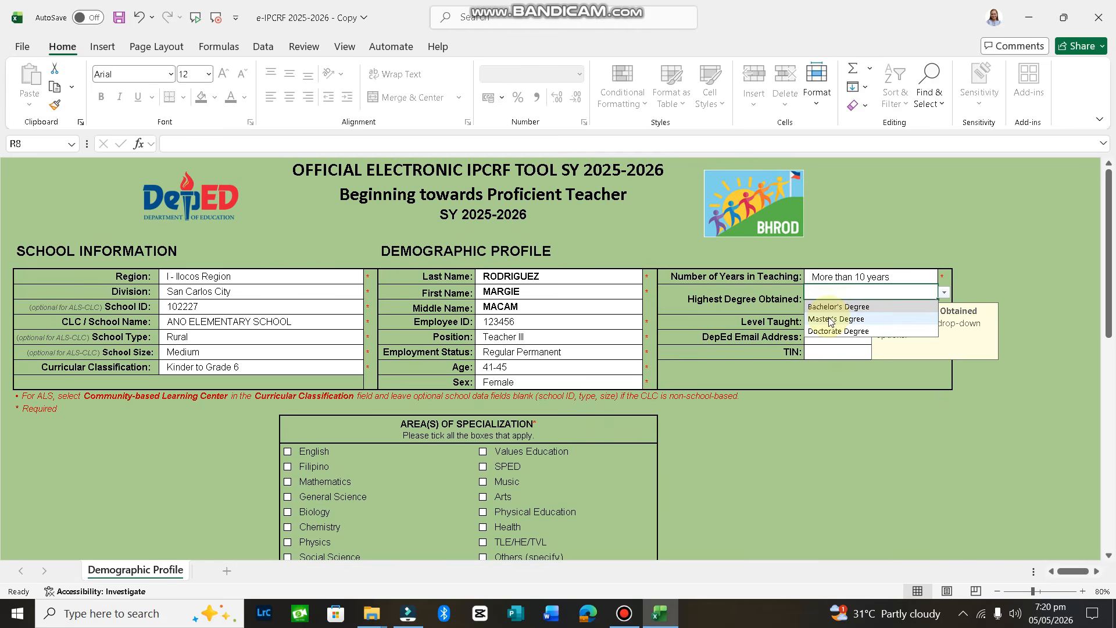
{"action": "left_click", "coordinate": [829, 319]}
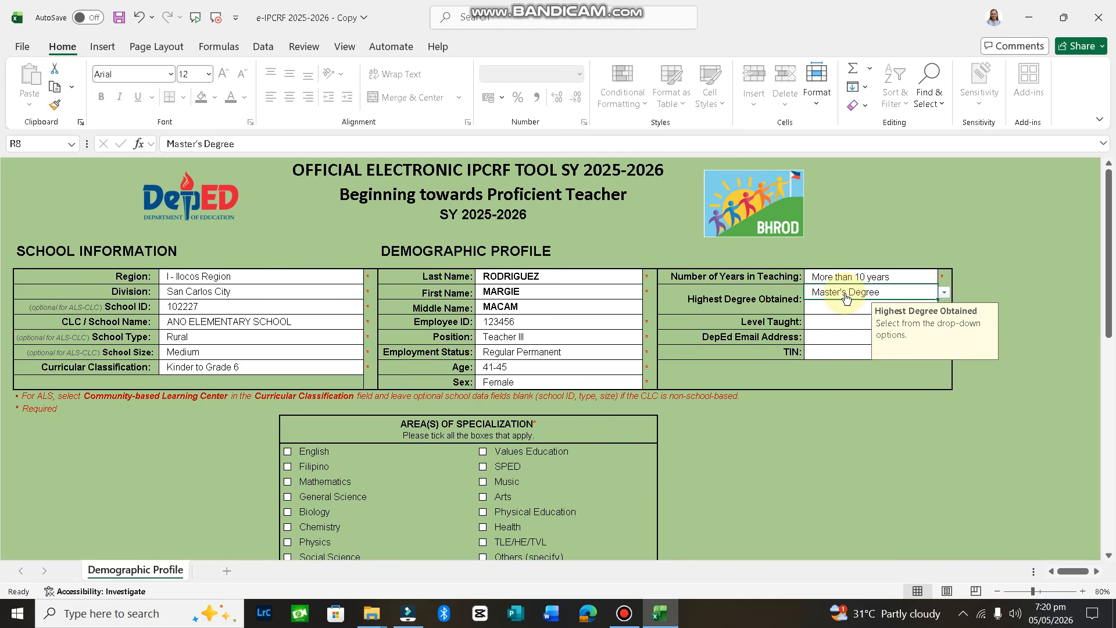
{"action": "key", "text": "alt+Down"}
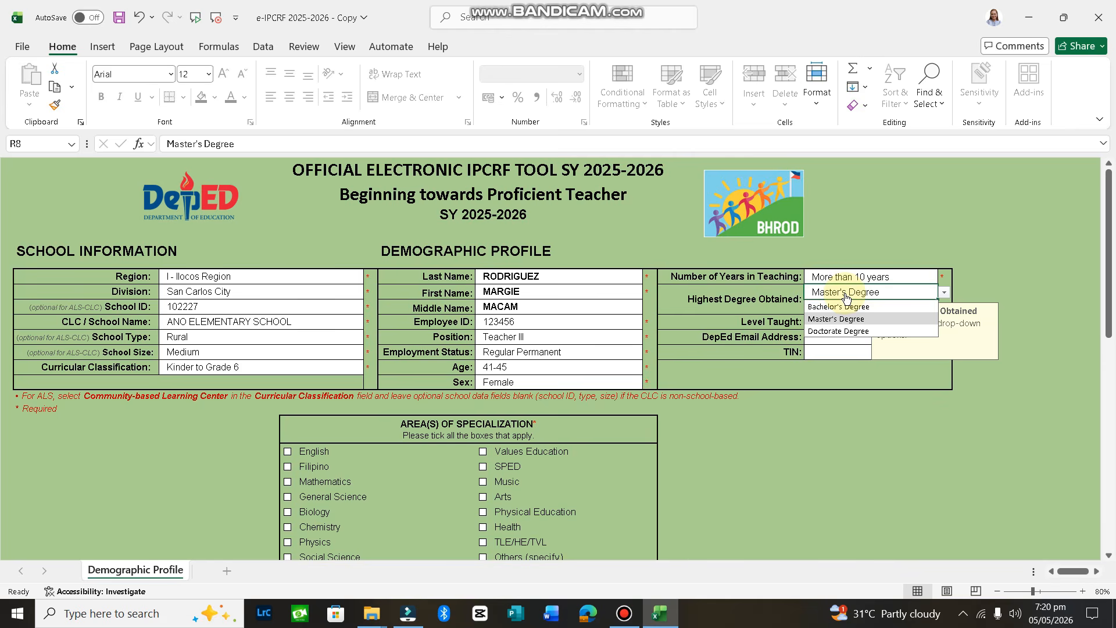
{"action": "key", "text": "Escape"}
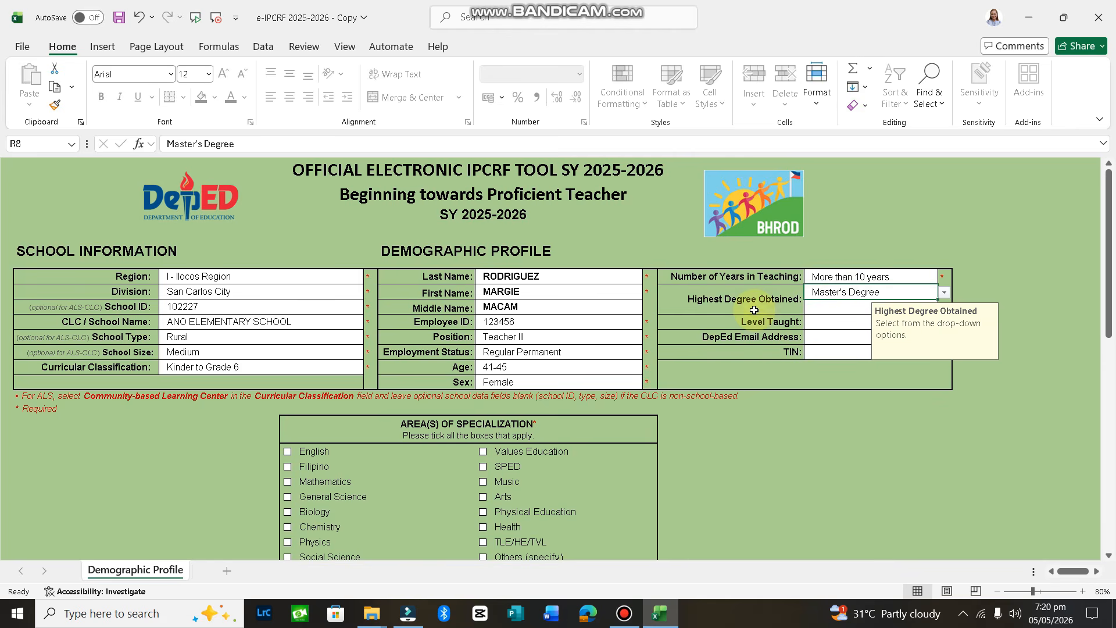
{"action": "left_click", "coordinate": [831, 308]}
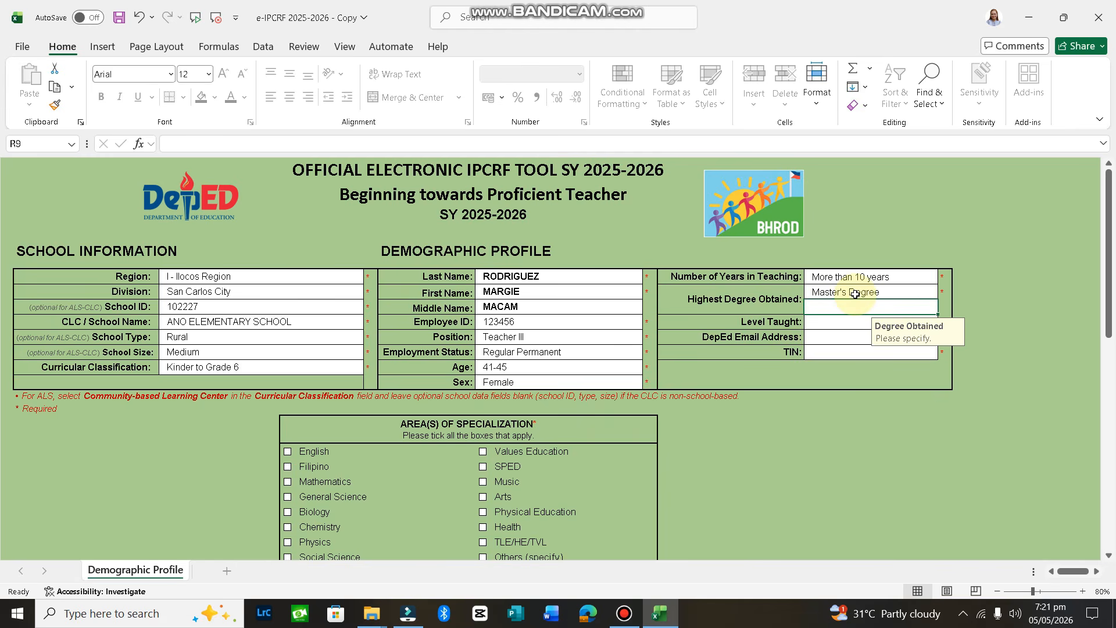
Set Level Taught to Elementary and enter the teacher's DepEd email and TIN
{"action": "left_click", "coordinate": [843, 327]}
{"action": "key", "text": "alt+Down"}
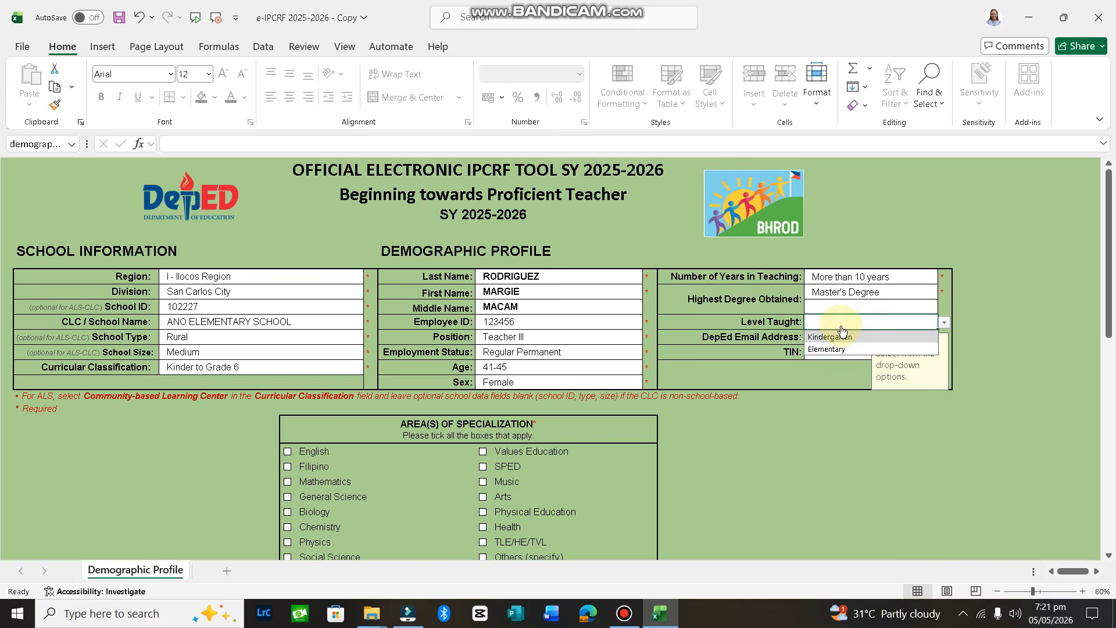
{"action": "left_click", "coordinate": [836, 350]}
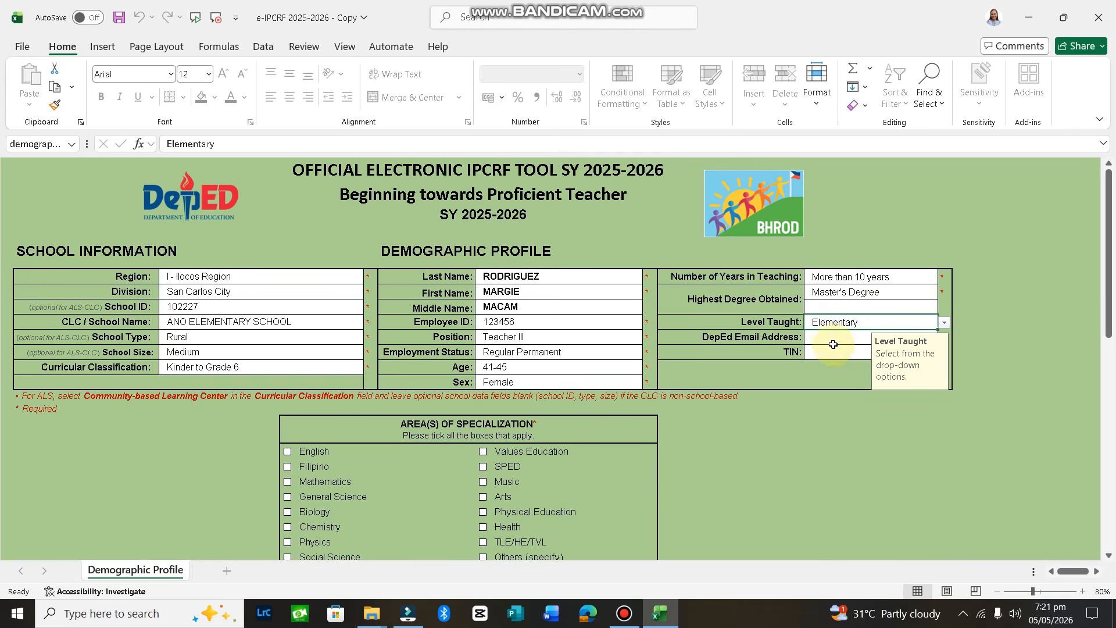
{"action": "left_click", "coordinate": [831, 337]}
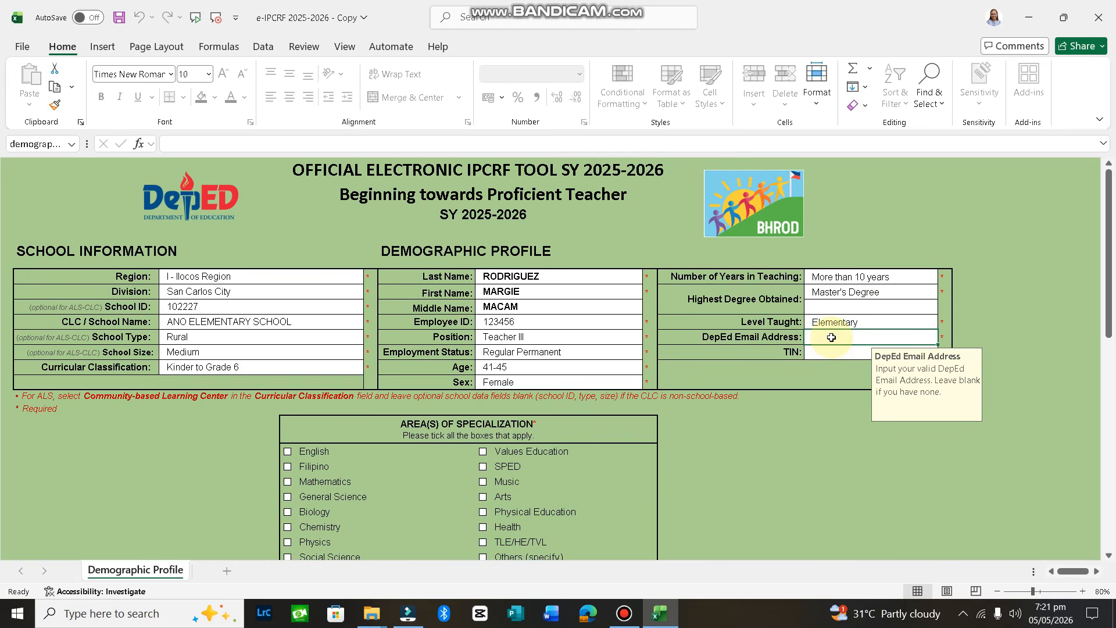
{"action": "double_click", "coordinate": [831, 337]}
{"action": "left_click", "coordinate": [822, 358]}
{"action": "type", "text": "123456789"}
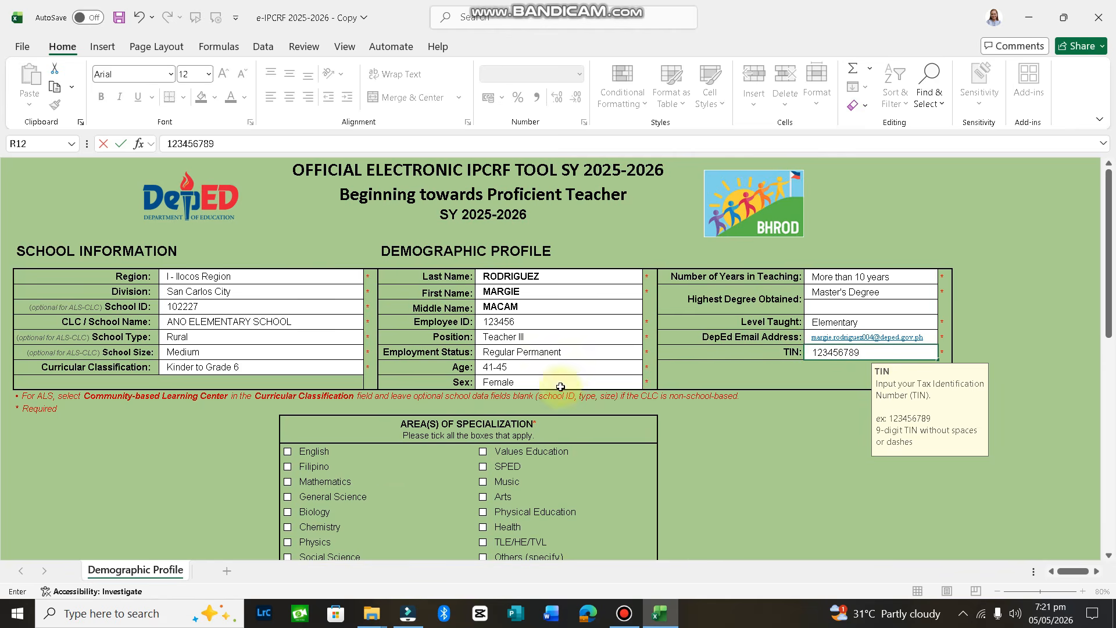
Tick English as area of specialization and scroll down to Subject(s) Taught
{"action": "left_click", "coordinate": [309, 450]}
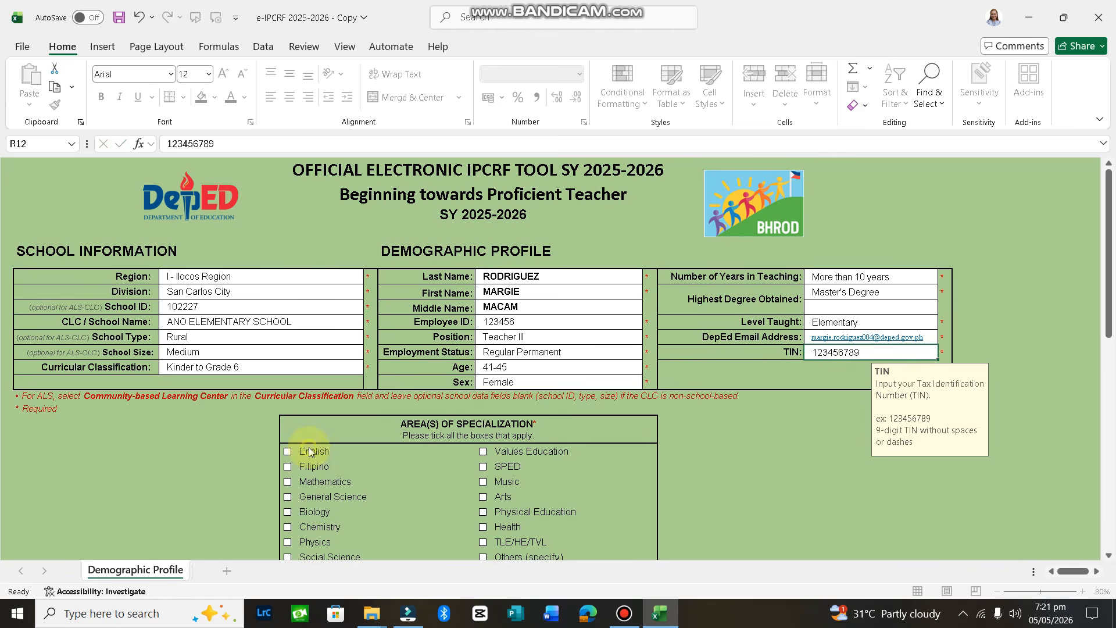
{"action": "left_click_drag", "start_coordinate": [1110, 273], "coordinate": [1106, 408]}
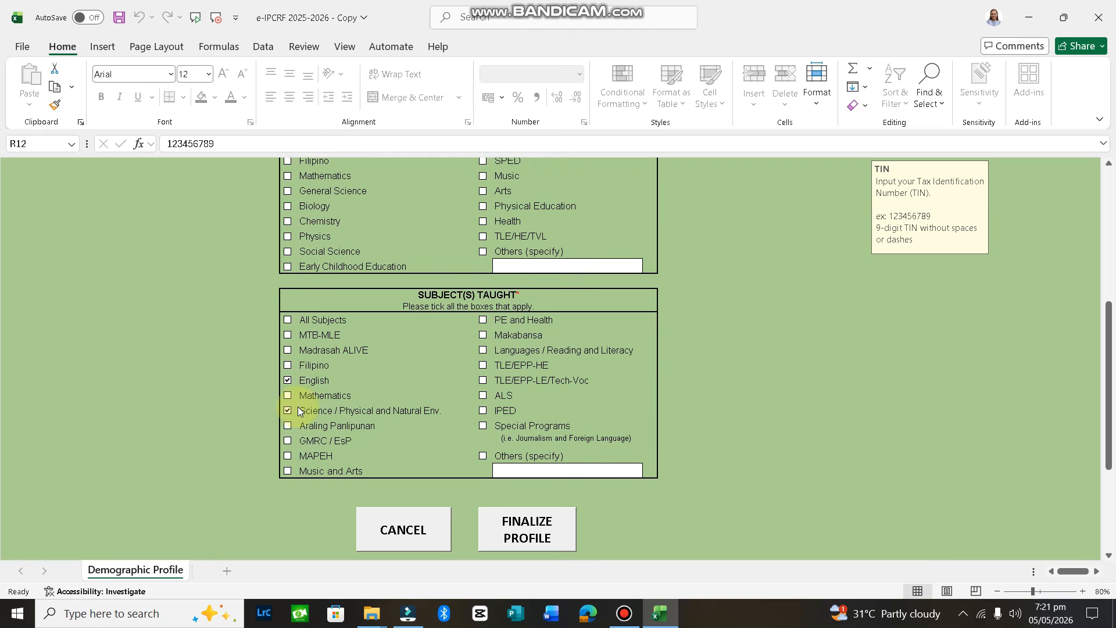
Finalize the profile, entering and confirming a ratee password in the Set Ratee Password dialog
{"action": "left_click", "coordinate": [536, 542]}
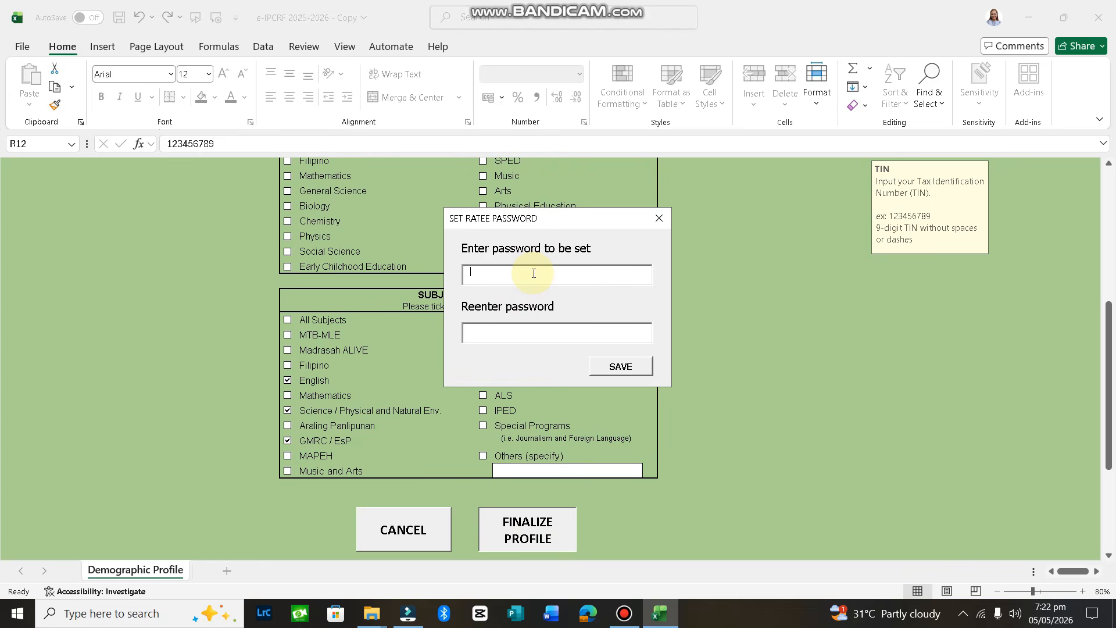
{"action": "type", "text": "********"}
{"action": "key", "text": "BackSpace"}
{"action": "key", "text": "BackSpace"}
{"action": "key", "text": "BackSpace"}
{"action": "type", "text": "******"}
{"action": "left_click", "coordinate": [606, 367]}
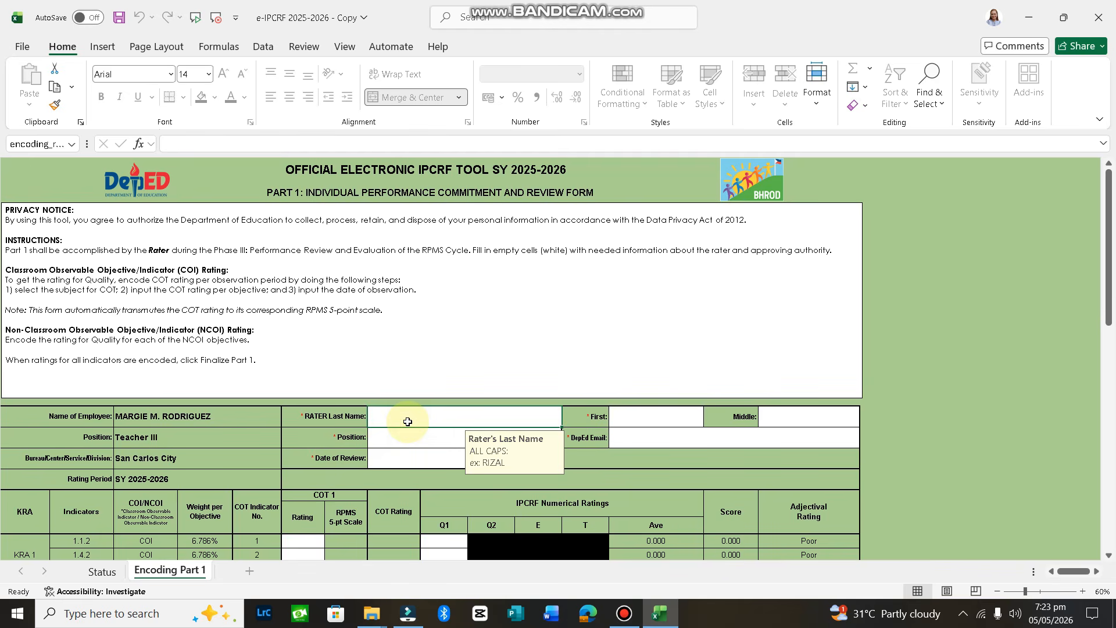
Enter the rater's last, first and middle names
{"action": "double_click", "coordinate": [408, 421]}
{"action": "type", "text": "ju"}
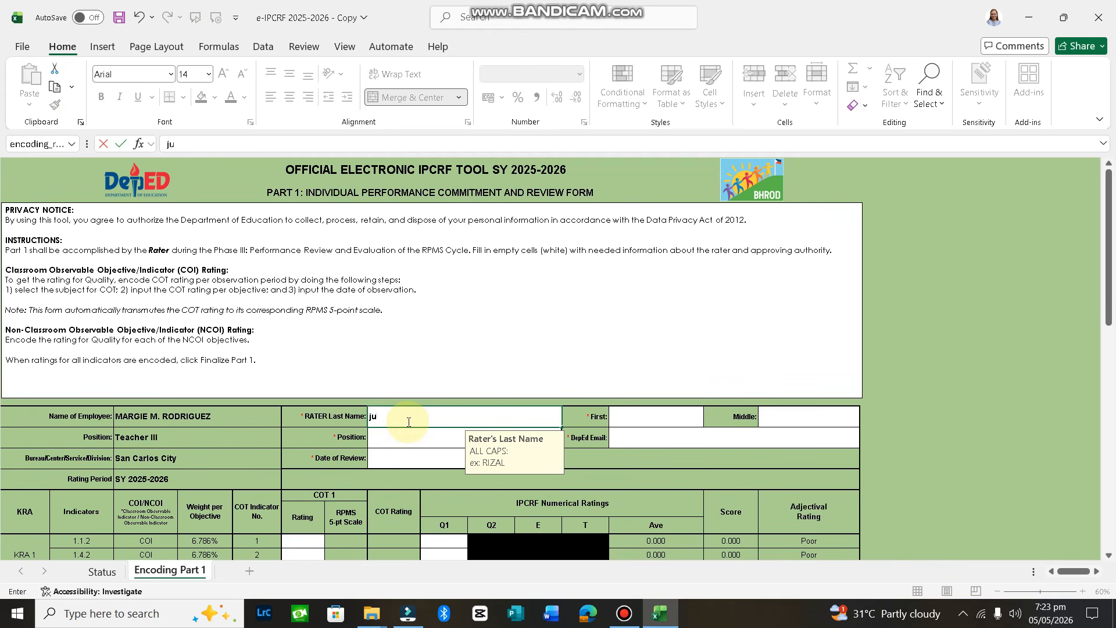
{"action": "key", "text": "BackSpace"}
{"action": "key", "text": "BackSpace"}
{"action": "type", "text": "DELA CRUZ"}
{"action": "left_click", "coordinate": [626, 422]}
{"action": "type", "text": "JUANA"}
{"action": "left_click", "coordinate": [798, 419]}
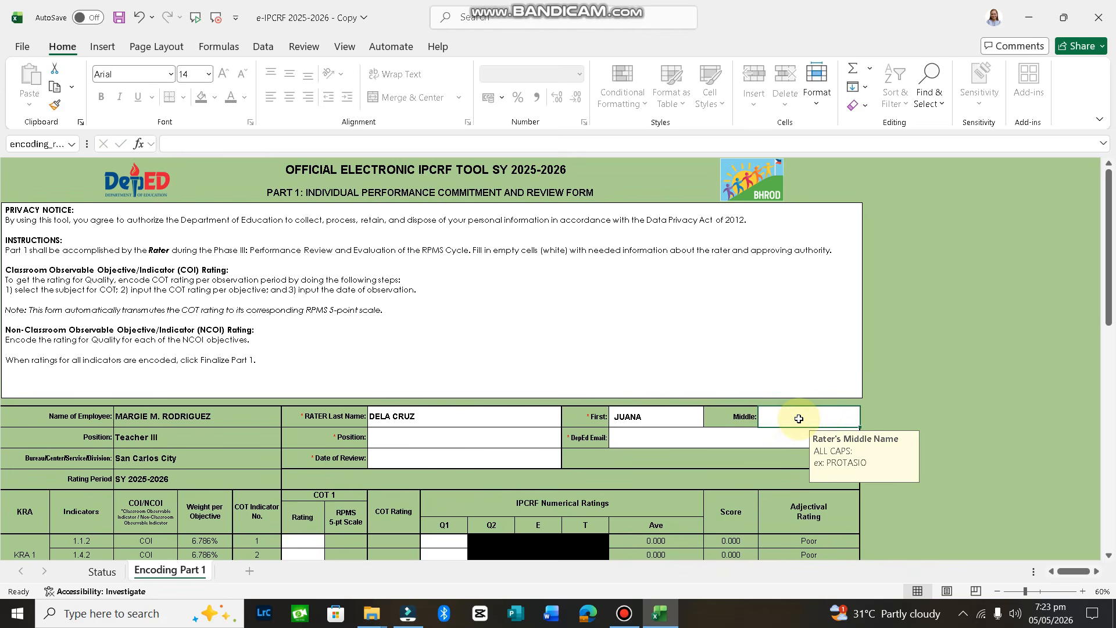
{"action": "type", "text": "CRUZ"}
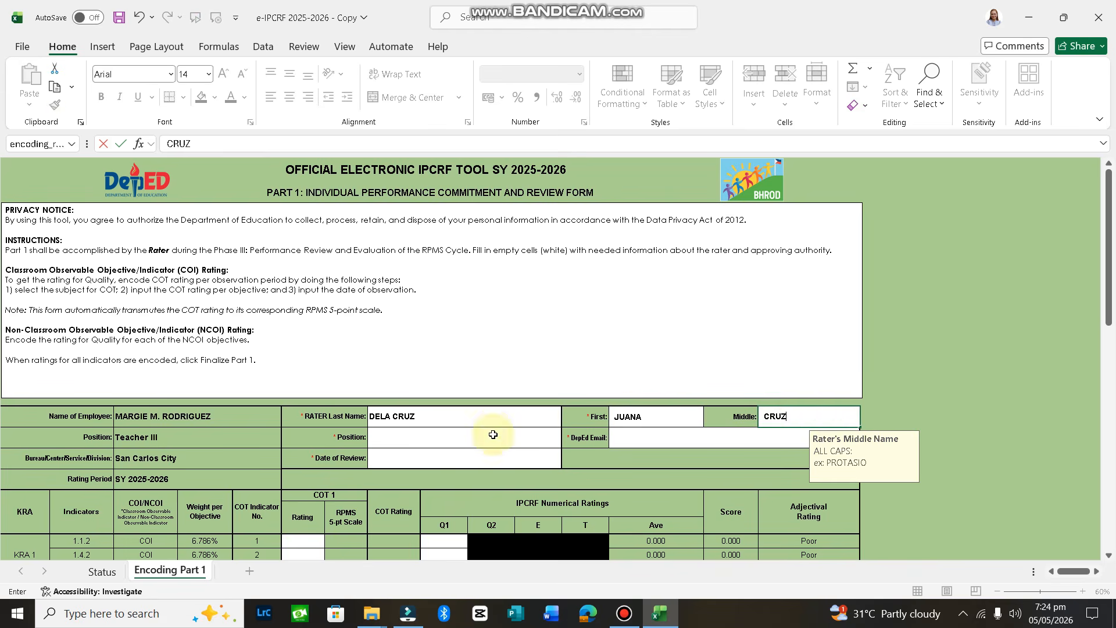
Set rater position Master Teacher I, enter the rater's DepEd email and review date 2026/05/18
{"action": "left_click", "coordinate": [490, 437]}
{"action": "left_click", "coordinate": [568, 441]}
{"action": "scroll", "coordinate": [571, 521], "scroll_direction": "down", "scroll_amount": 3}
{"action": "scroll", "coordinate": [570, 521], "scroll_direction": "down", "scroll_amount": 3}
{"action": "left_click", "coordinate": [418, 570]}
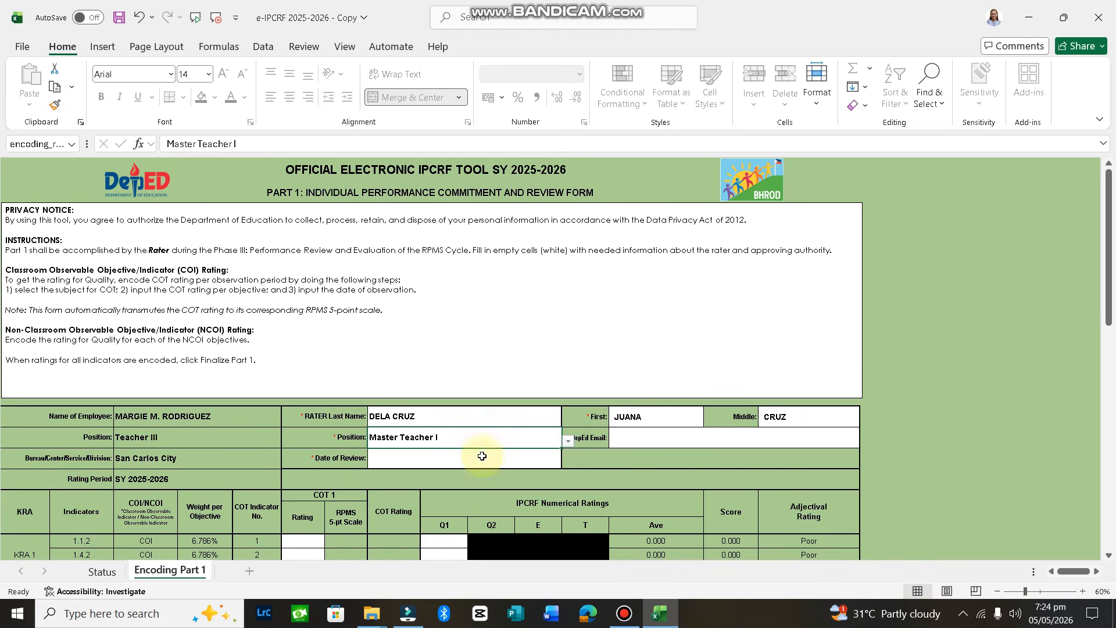
{"action": "left_click", "coordinate": [651, 439]}
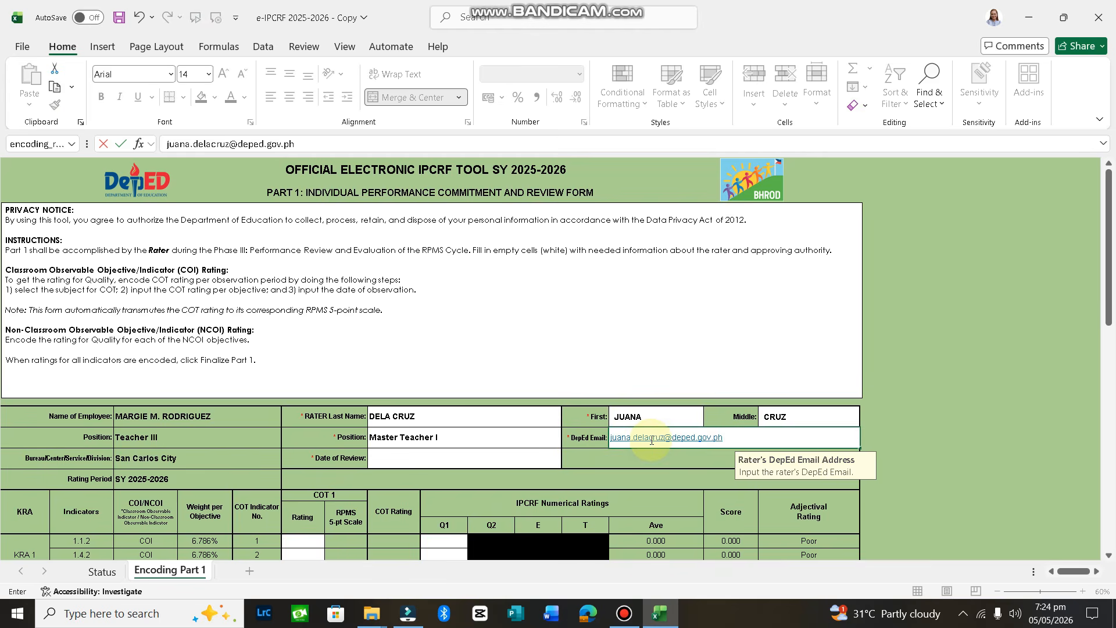
{"action": "left_click", "coordinate": [438, 461]}
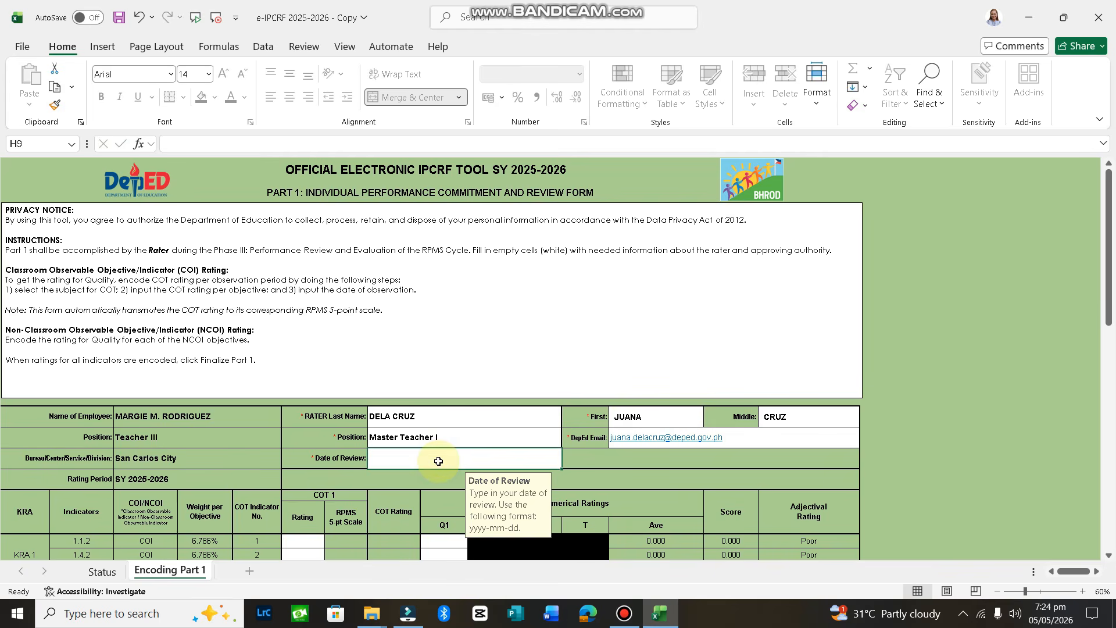
{"action": "type", "text": "2026/05/18"}
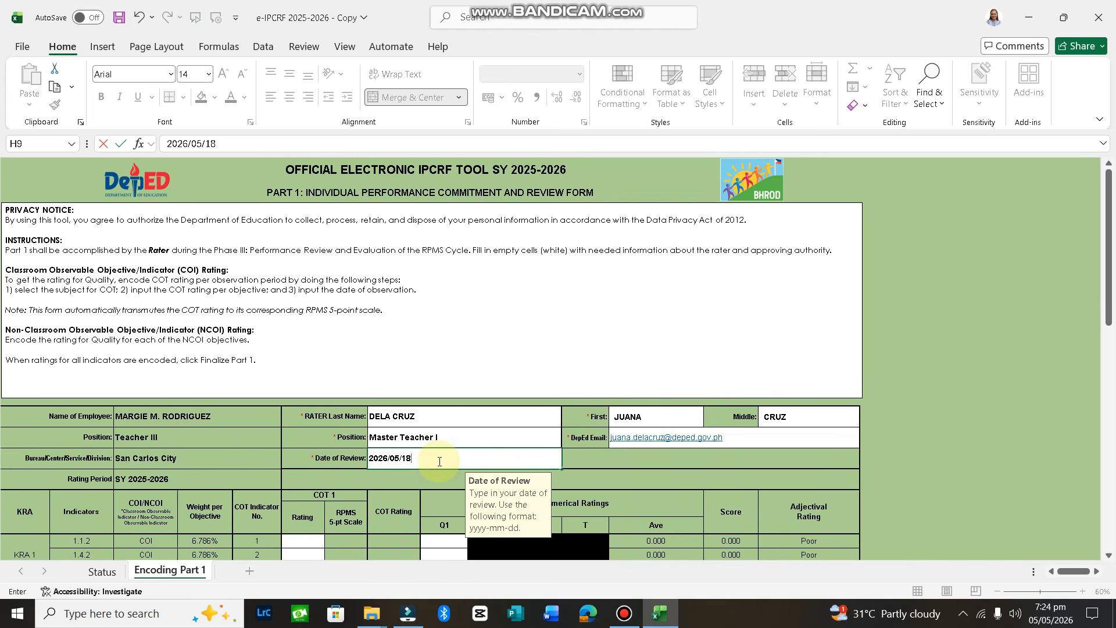
{"action": "left_click_drag", "start_coordinate": [1109, 317], "coordinate": [1109, 395]}
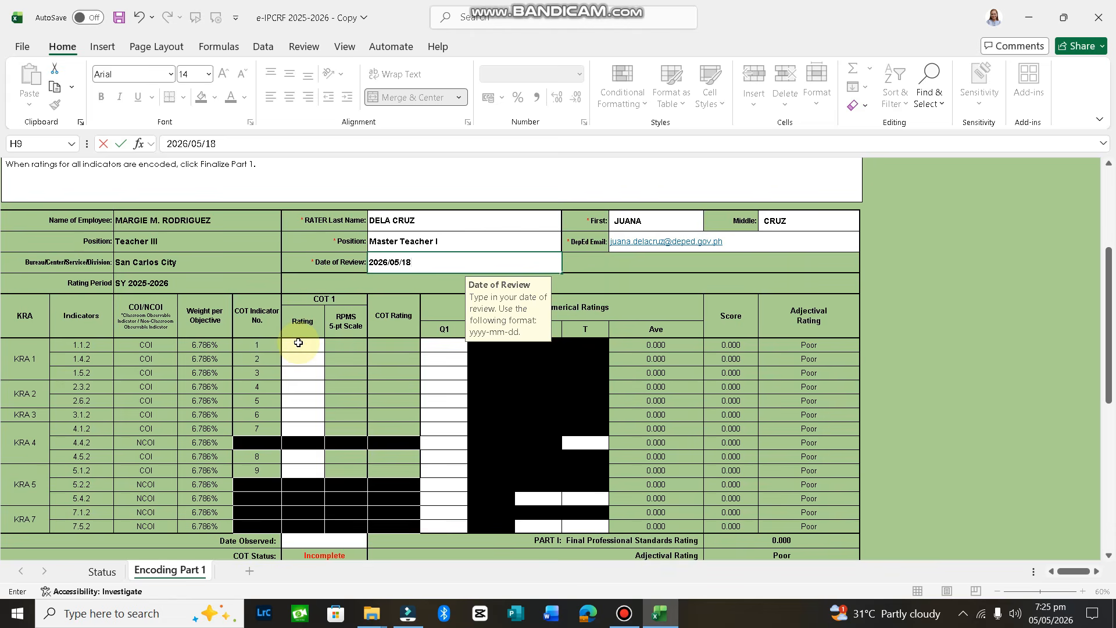
Enter COT ratings of 5 and 4 and Date Observed 2026/03/04
{"action": "left_click", "coordinate": [297, 348]}
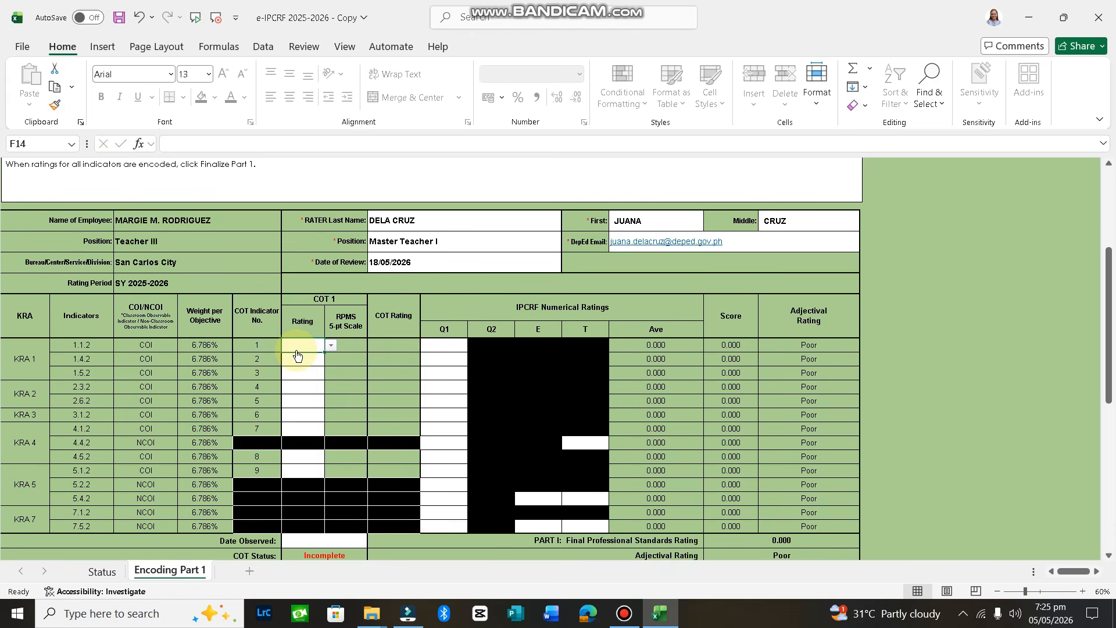
{"action": "type", "text": "5"}
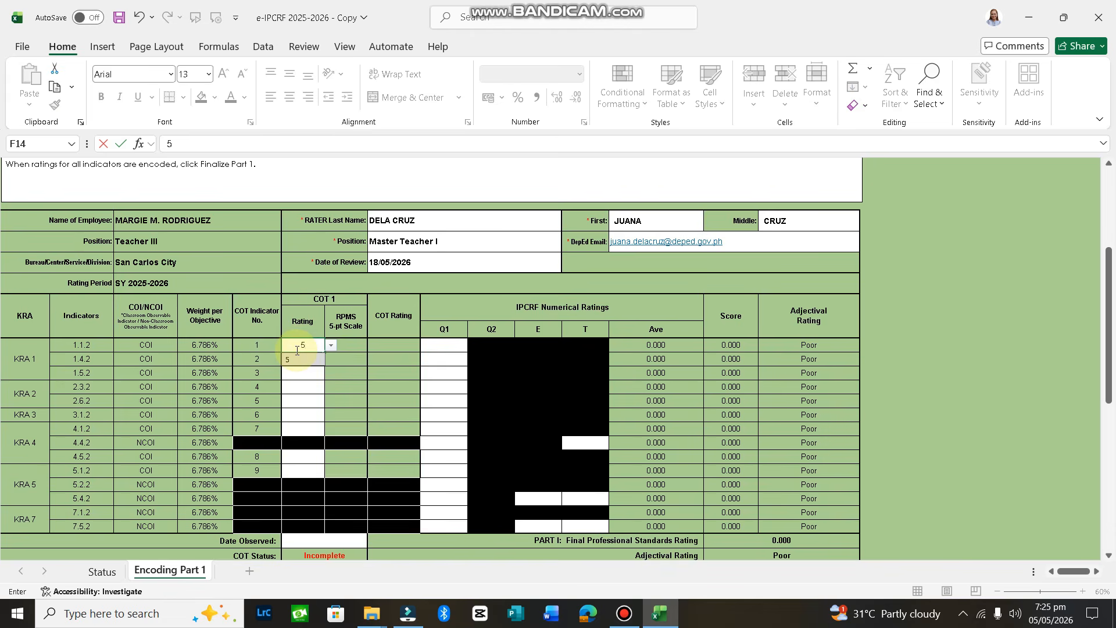
{"action": "left_click", "coordinate": [302, 394]}
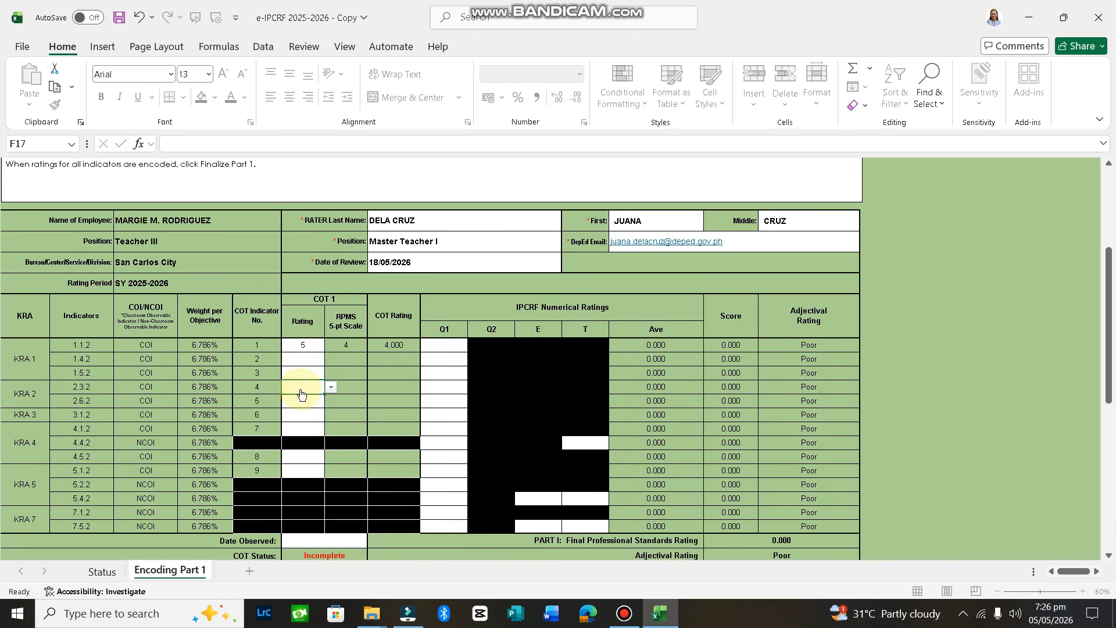
{"action": "key", "text": "Up"}
{"action": "key", "text": "Up"}
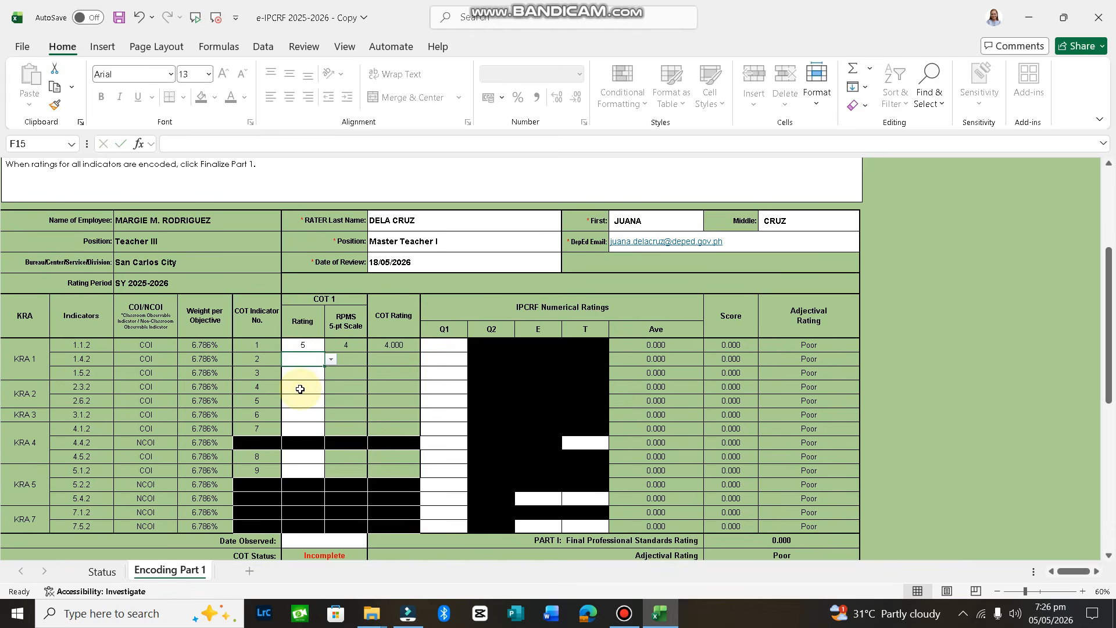
{"action": "type", "text": "4"}
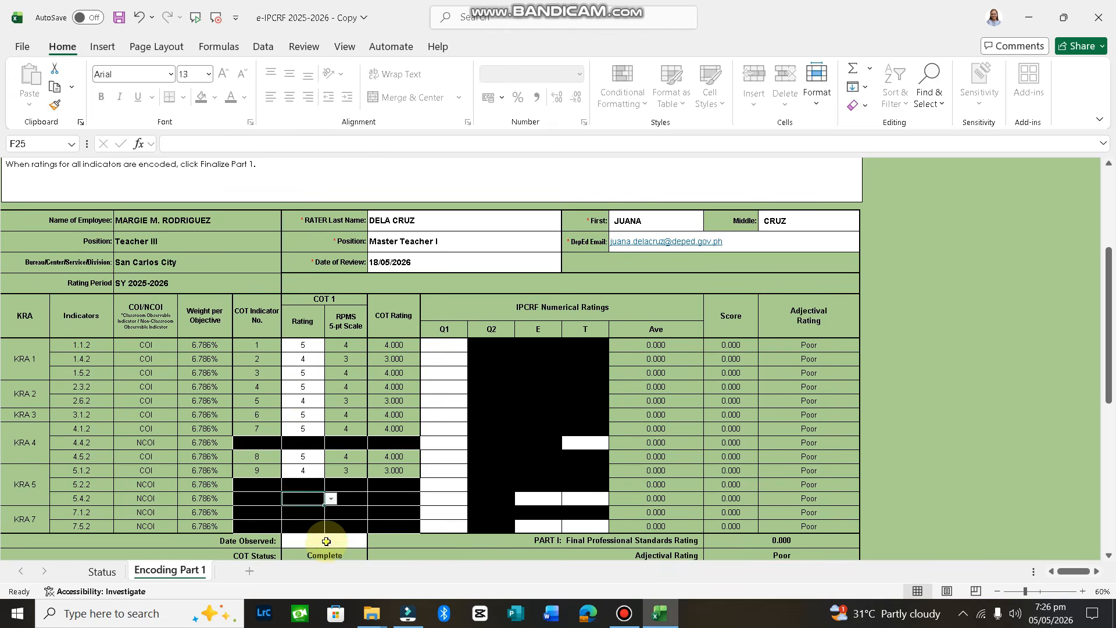
{"action": "left_click", "coordinate": [324, 540]}
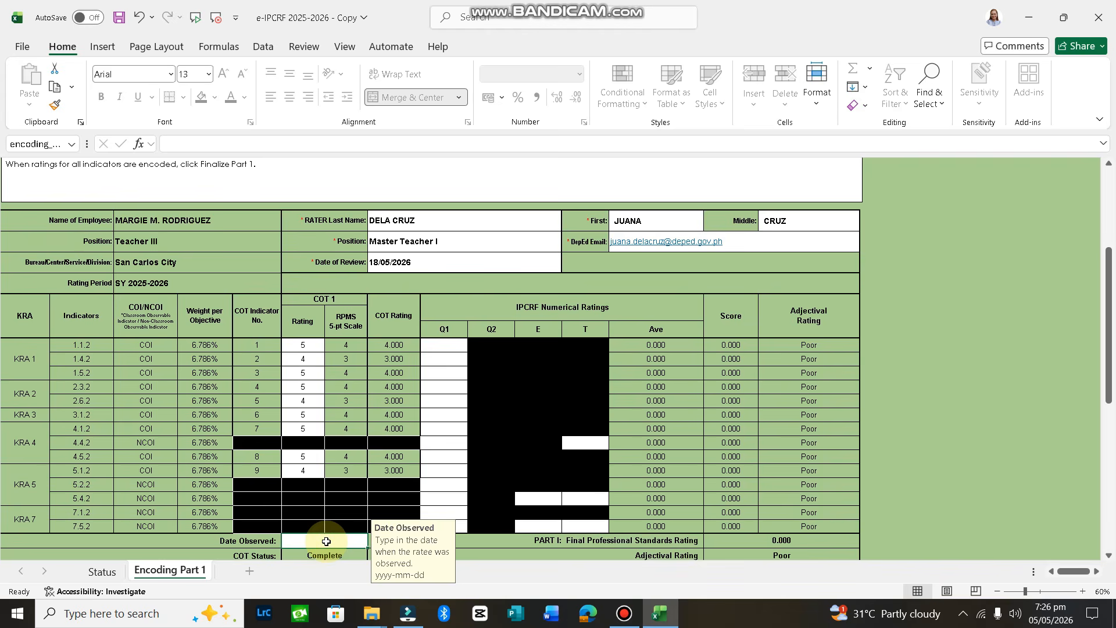
{"action": "type", "text": "2026"}
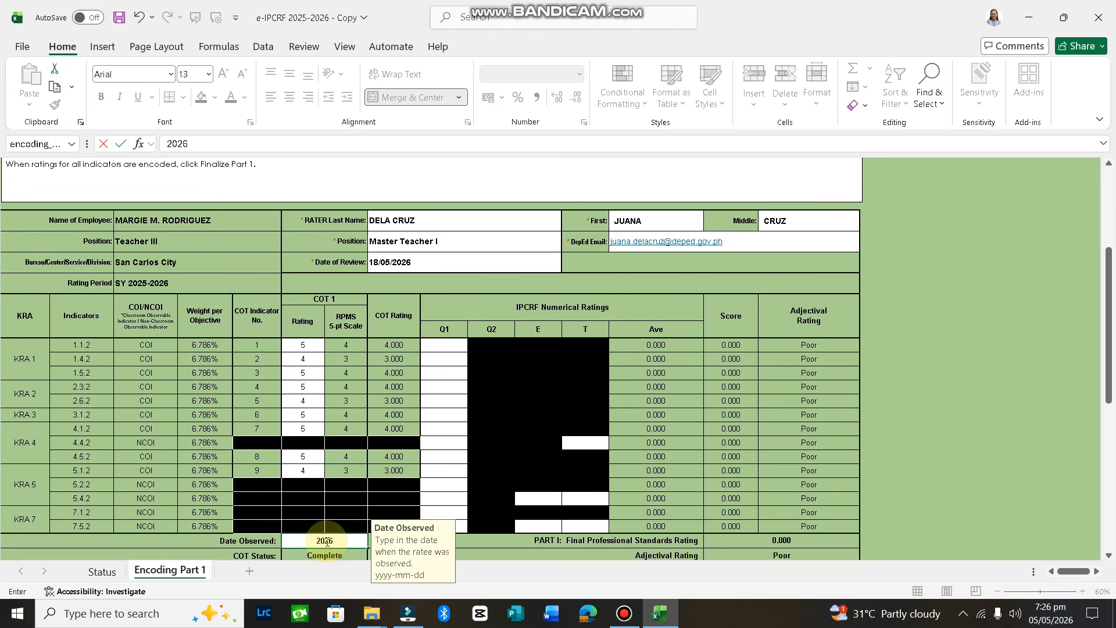
{"action": "type", "text": "/03/04"}
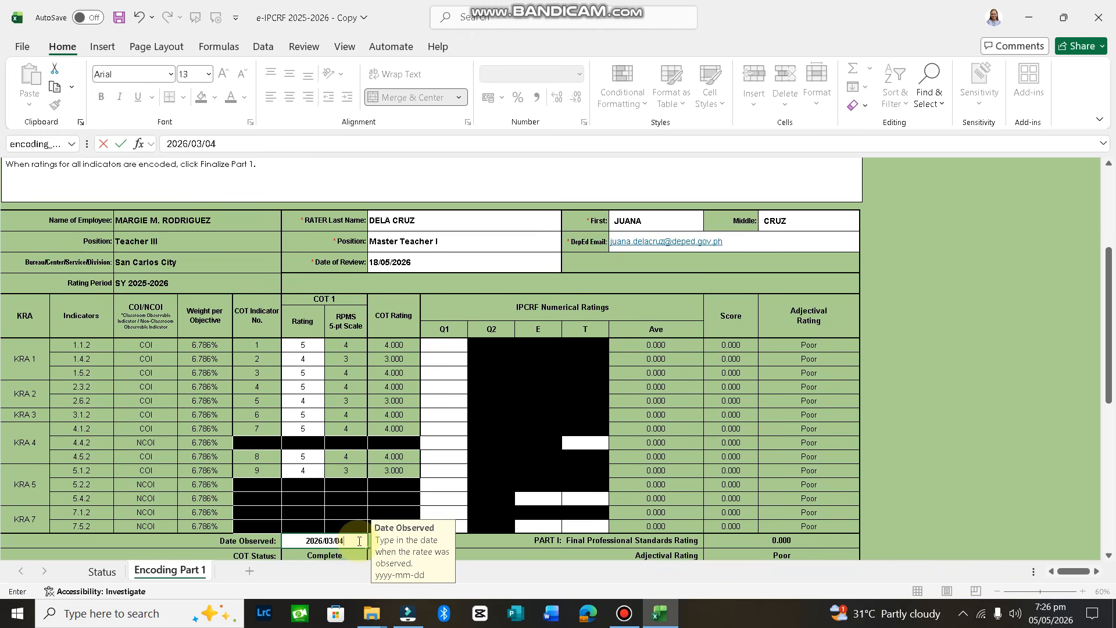
{"action": "left_click", "coordinate": [442, 349]}
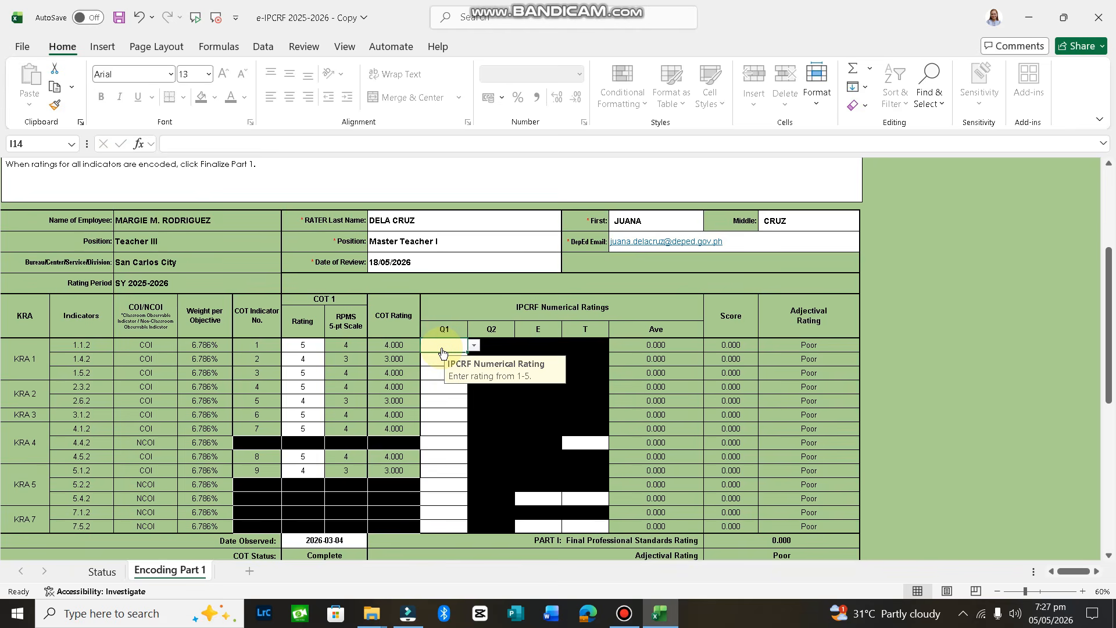
Enter Q1 ratings of 5, bringing the final rating to 4.445 Very Satisfactory
{"action": "type", "text": "5"}
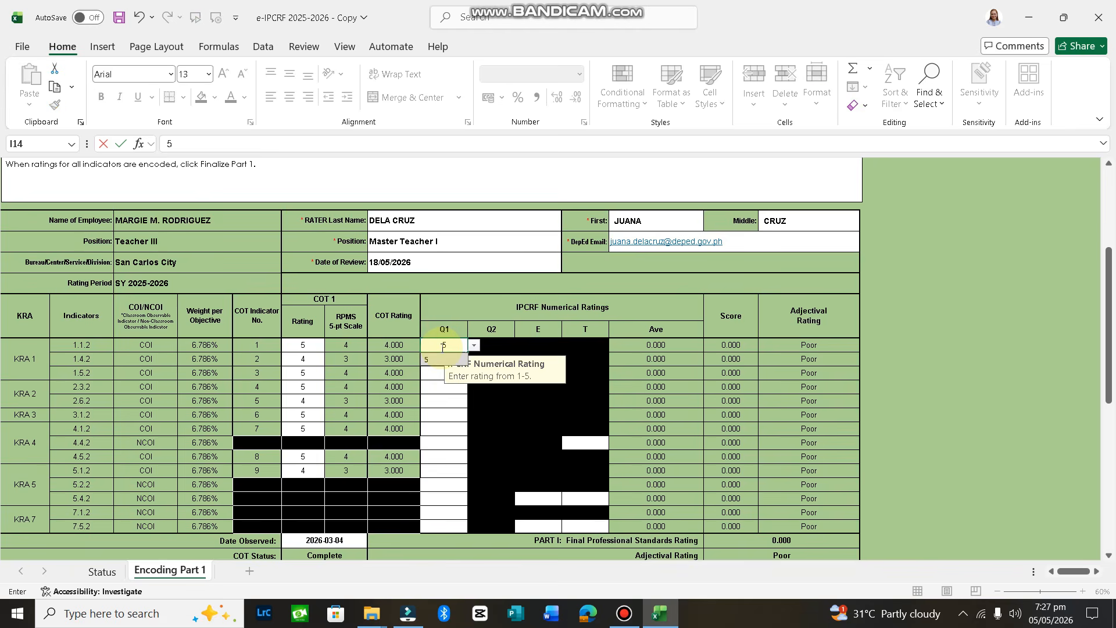
{"action": "key", "text": "Return"}
{"action": "type", "text": "5"}
{"action": "key", "text": "Return"}
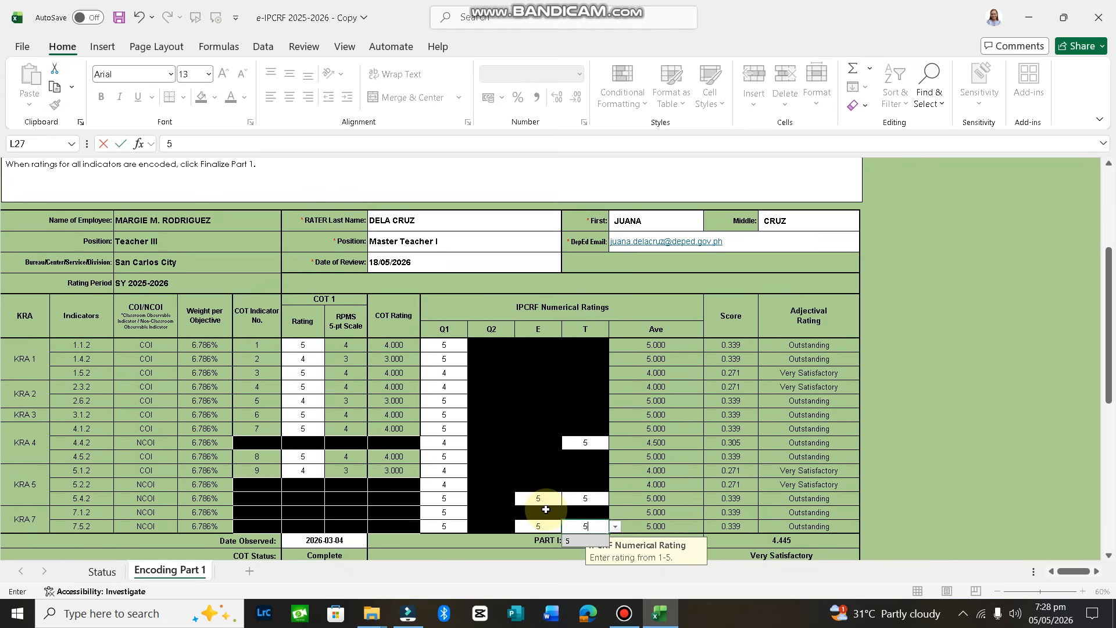
{"action": "left_click", "coordinate": [447, 511]}
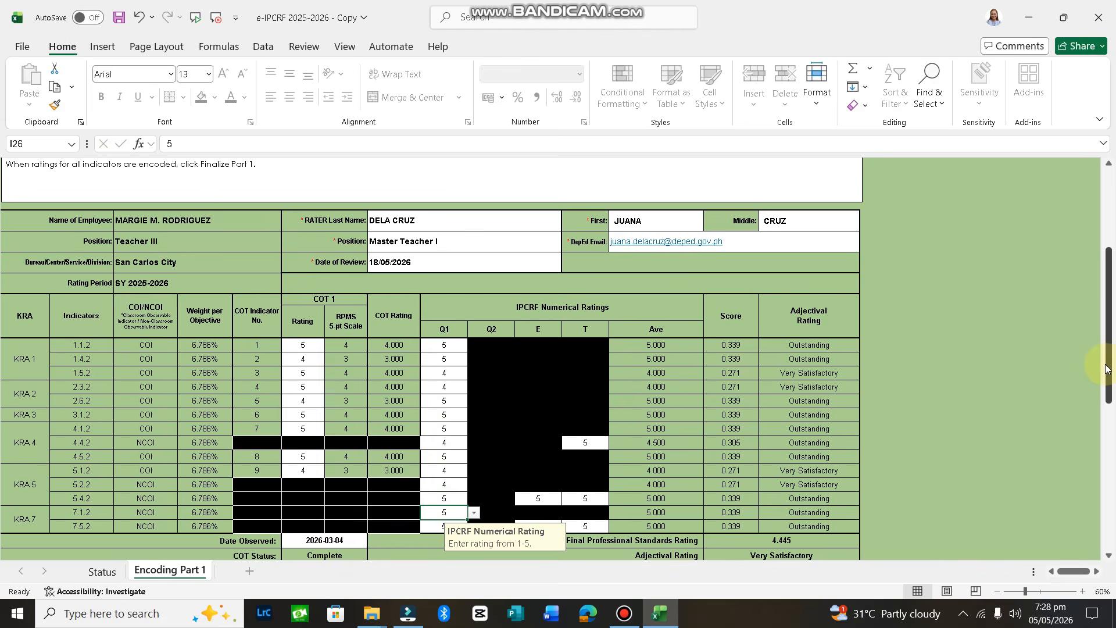
{"action": "left_click_drag", "start_coordinate": [1108, 369], "coordinate": [1108, 413]}
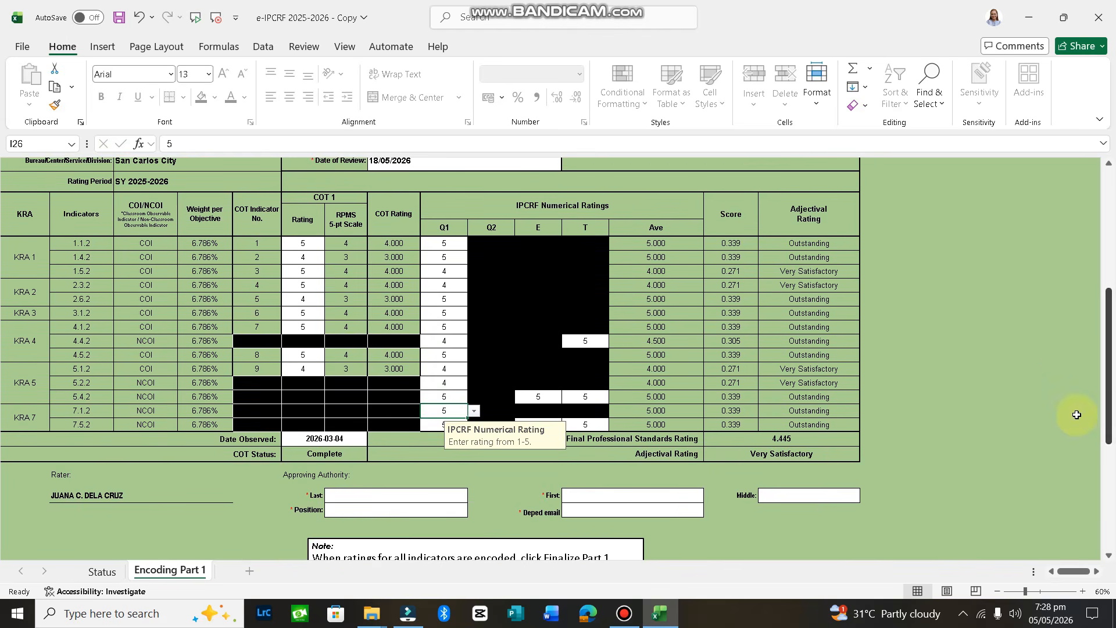
Enter the approving authority's last name, then select the first-name cell
{"action": "left_click", "coordinate": [386, 496]}
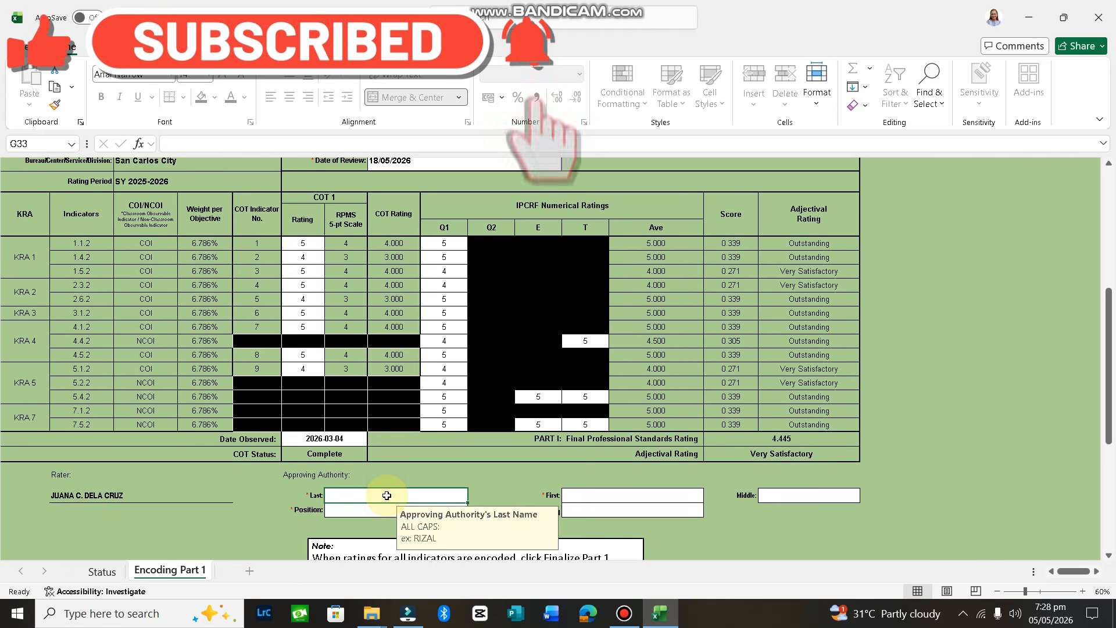
{"action": "type", "text": "DORIA"}
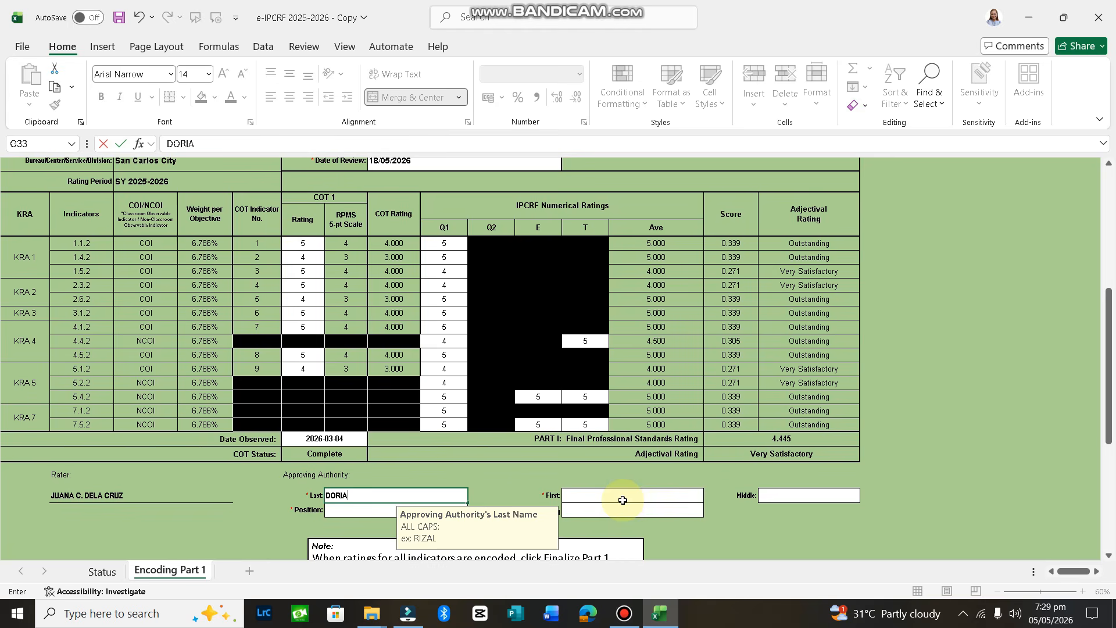
{"action": "left_click", "coordinate": [623, 500]}
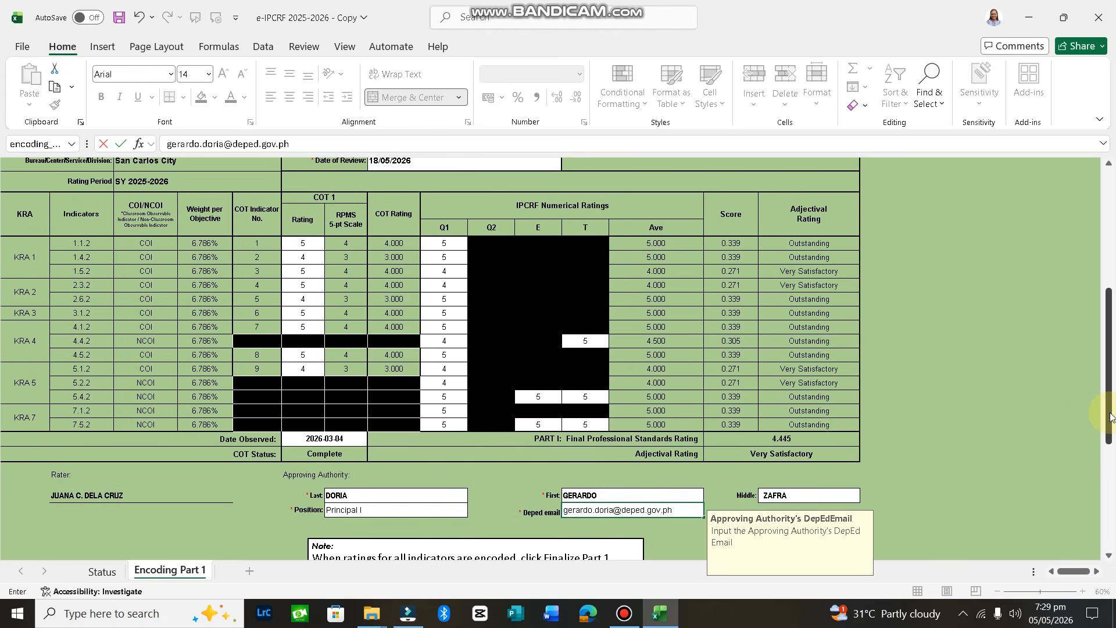
{"action": "left_click_drag", "start_coordinate": [1110, 416], "coordinate": [1111, 461]}
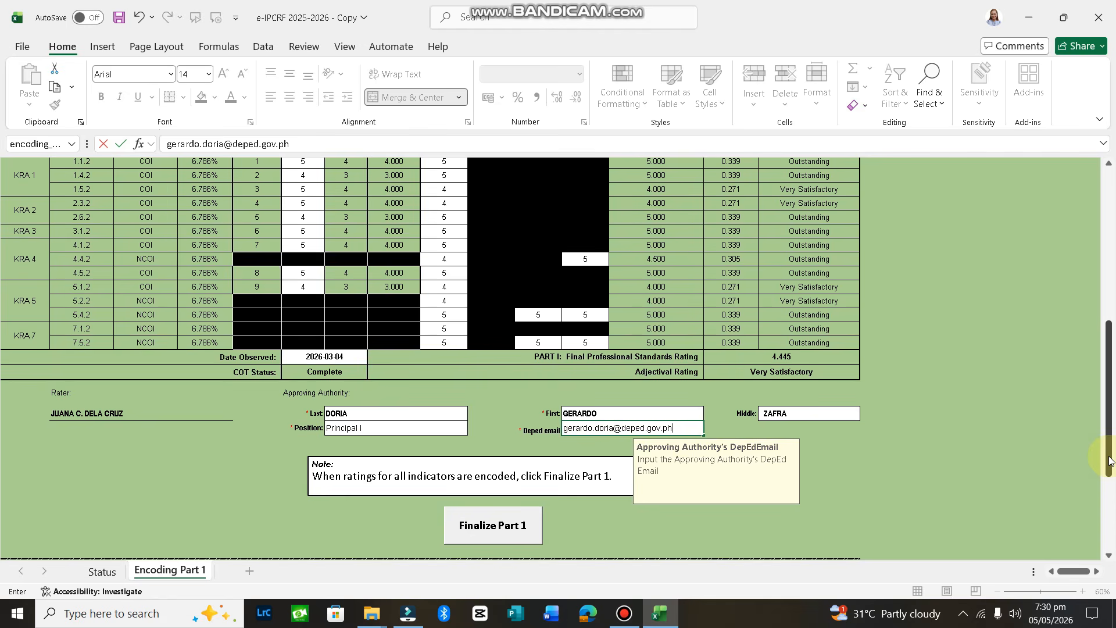
Finalize Part 1 and save a new rater password to generate the PART 1-BtP form
{"action": "left_click", "coordinate": [488, 531]}
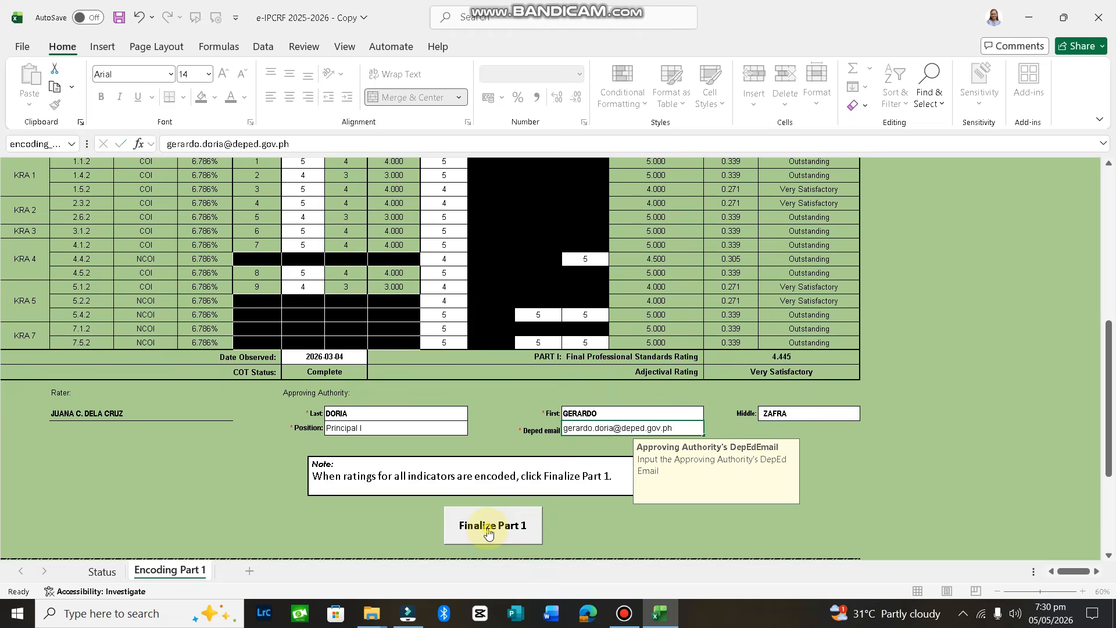
{"action": "type", "text": "******"}
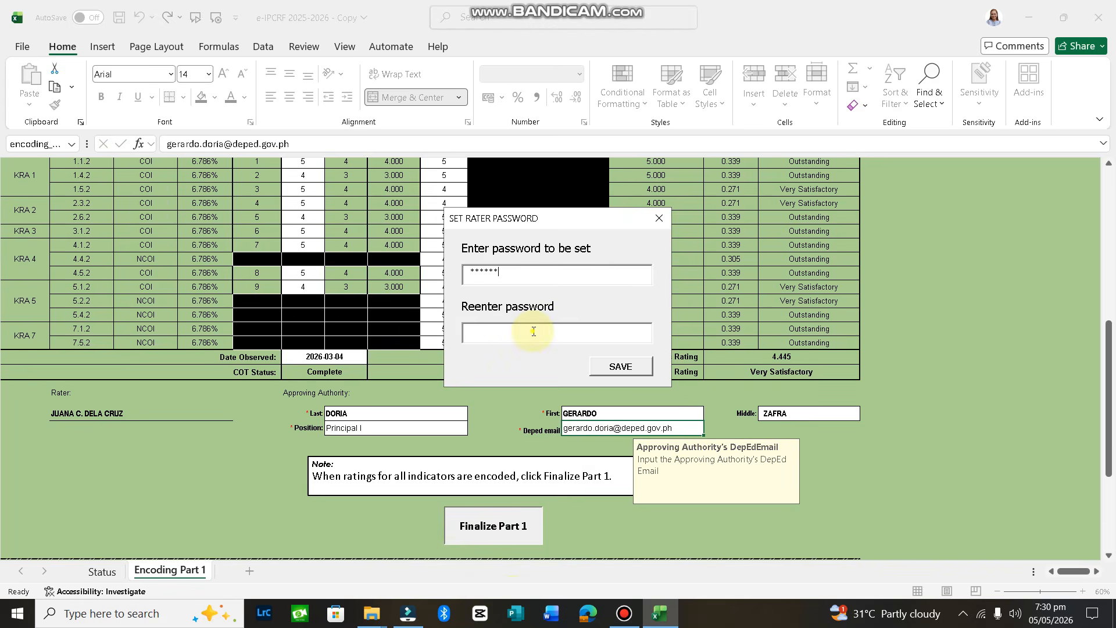
{"action": "type", "text": "*****"}
{"action": "left_click", "coordinate": [621, 366]}
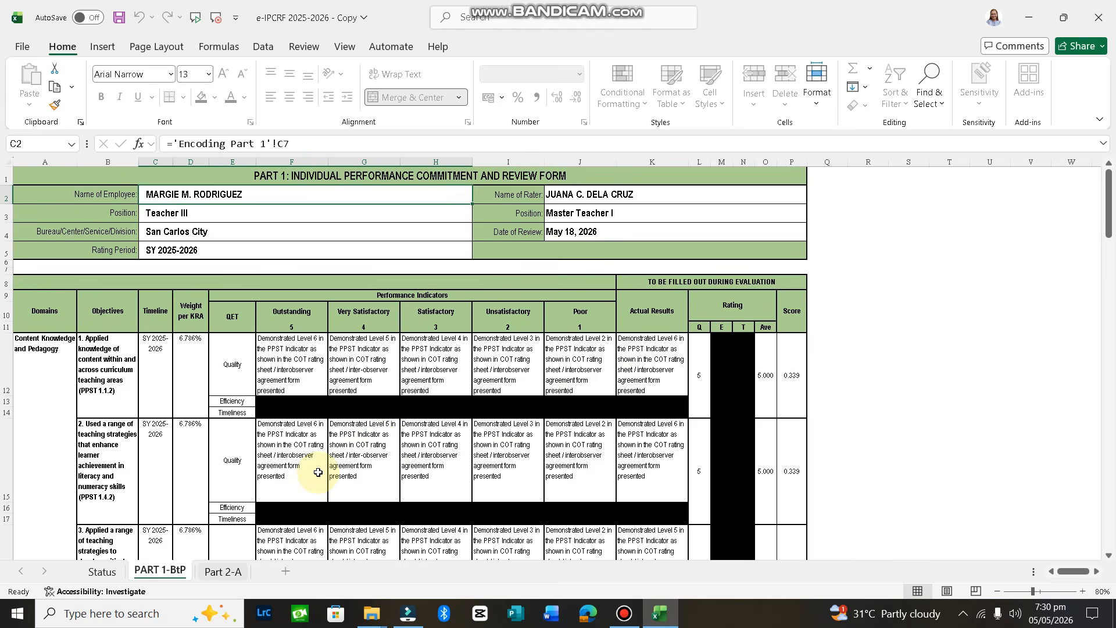
Scroll through the filled PART 1-BtP form, then settle on the Part 2-A sheet
{"action": "left_click", "coordinate": [218, 572]}
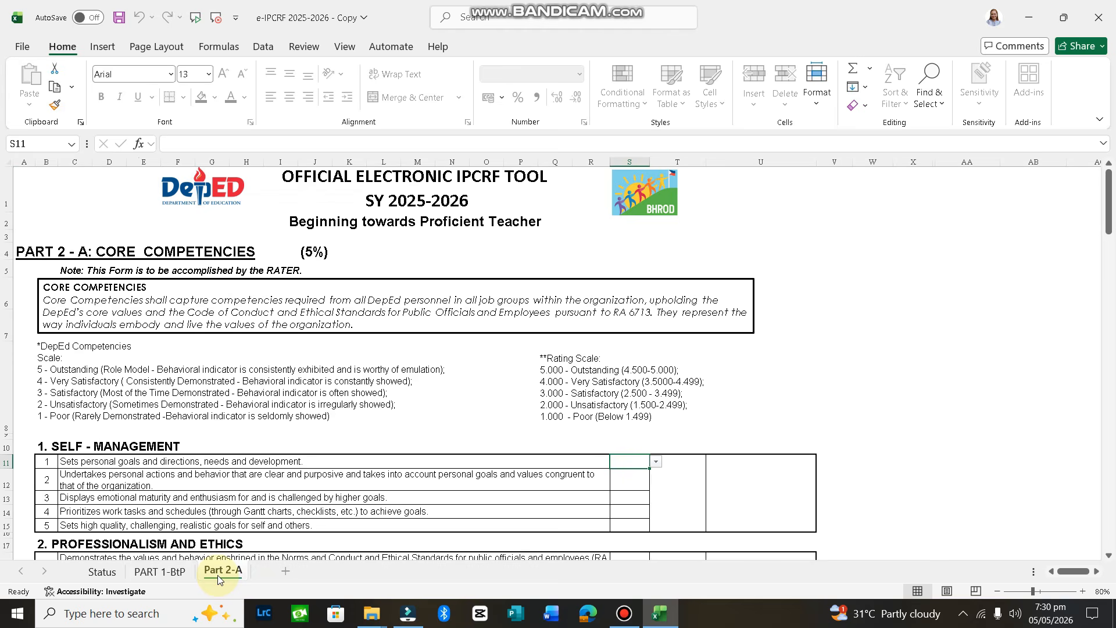
{"action": "left_click", "coordinate": [159, 572]}
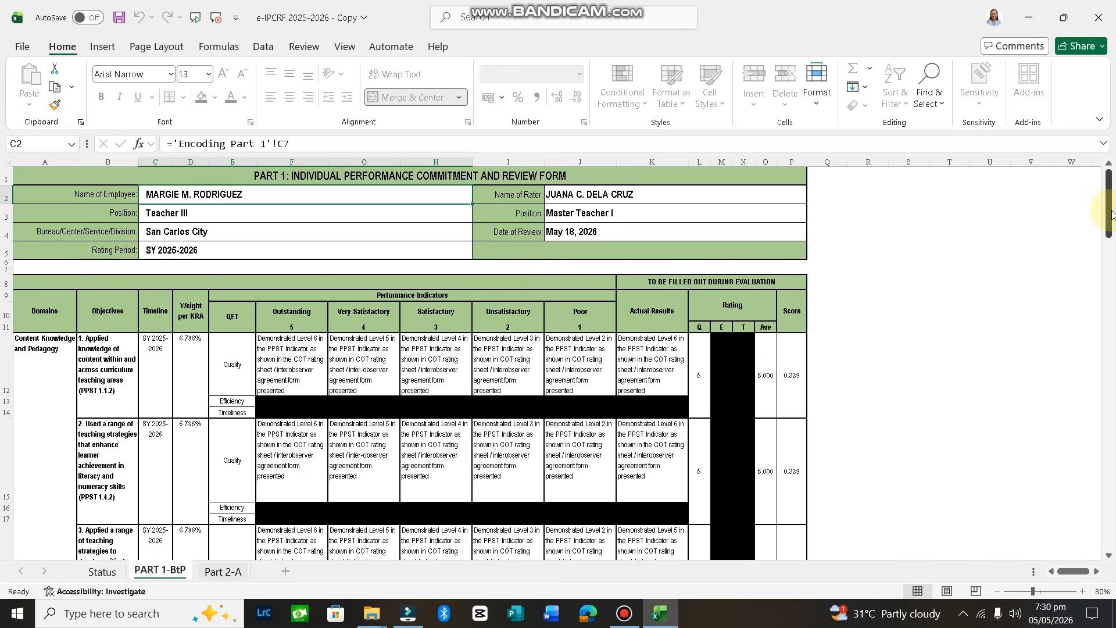
{"action": "mouse_move", "coordinate": [1109, 217]}
{"action": "left_mouse_down"}
{"action": "mouse_move", "coordinate": [1111, 453]}
{"action": "mouse_move", "coordinate": [1104, 204]}
{"action": "mouse_move", "coordinate": [1107, 213]}
{"action": "left_mouse_up"}
{"action": "left_click_drag", "start_coordinate": [1110, 218], "coordinate": [1109, 542]}
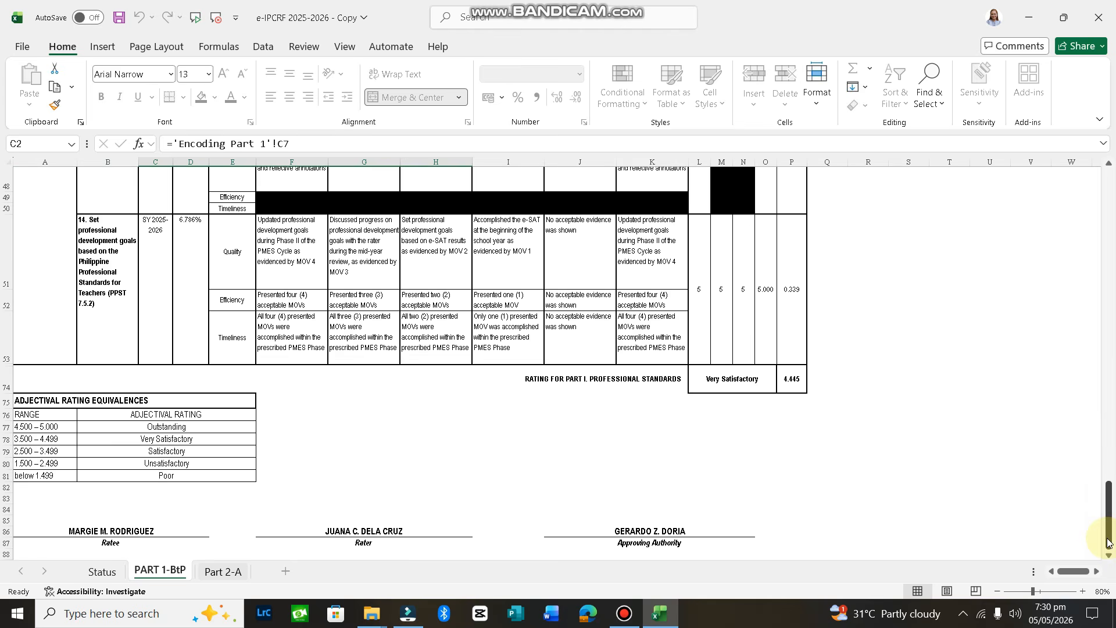
{"action": "left_click_drag", "start_coordinate": [1108, 542], "coordinate": [1107, 352]}
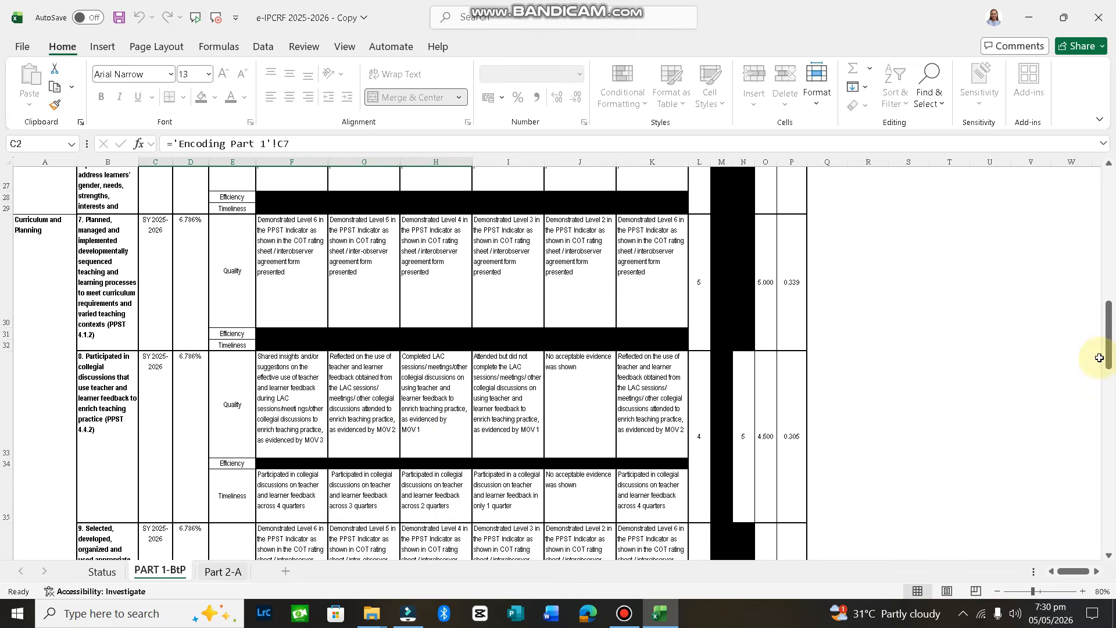
{"action": "left_click", "coordinate": [235, 571]}
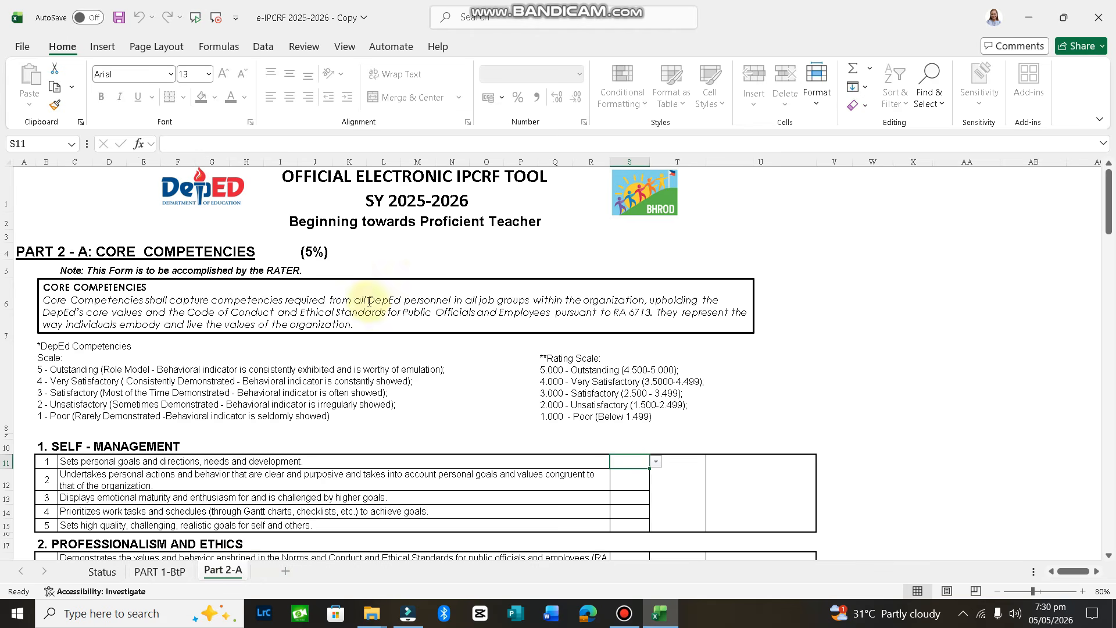
{"action": "left_click", "coordinate": [172, 576]}
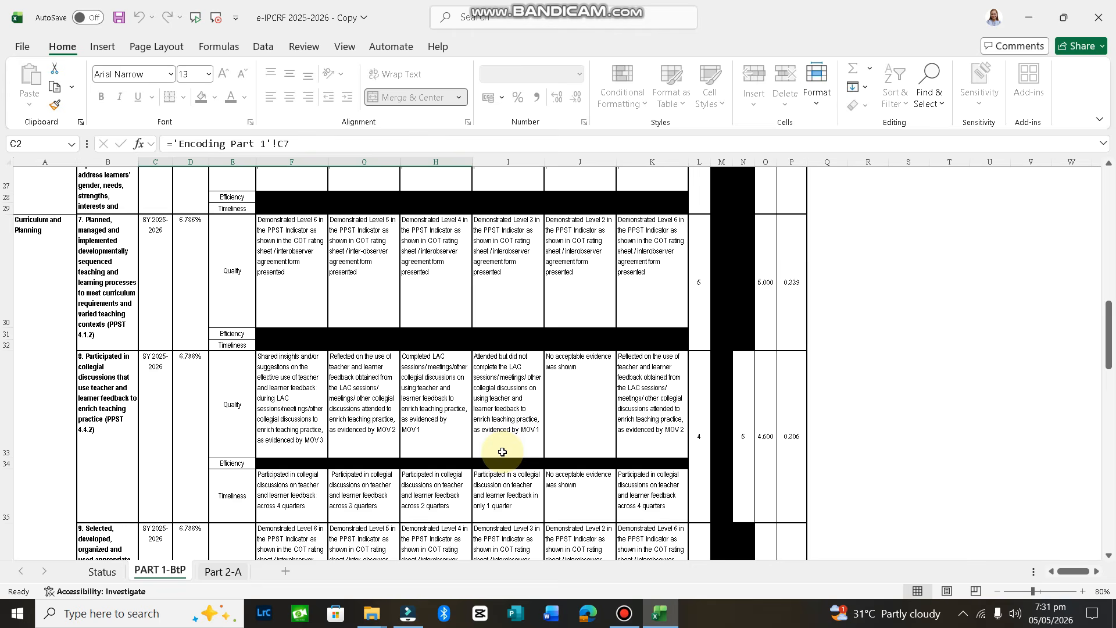
{"action": "left_click", "coordinate": [215, 573]}
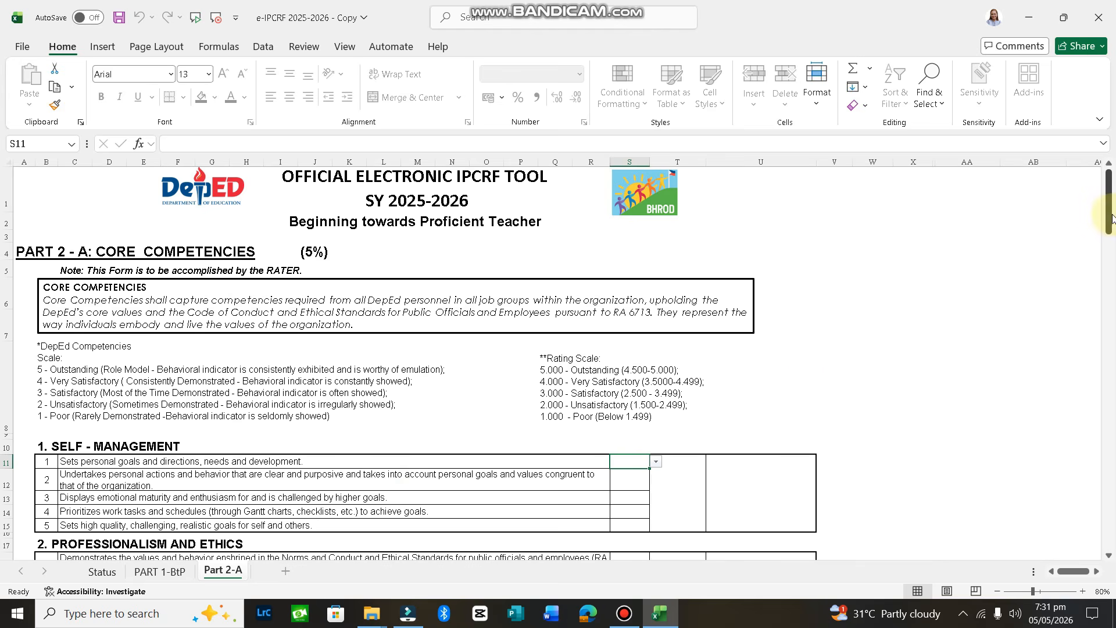
Rate each of the five Self-Management indicators in S11–S15 a 5
{"action": "left_click_drag", "start_coordinate": [1109, 220], "coordinate": [1109, 245]}
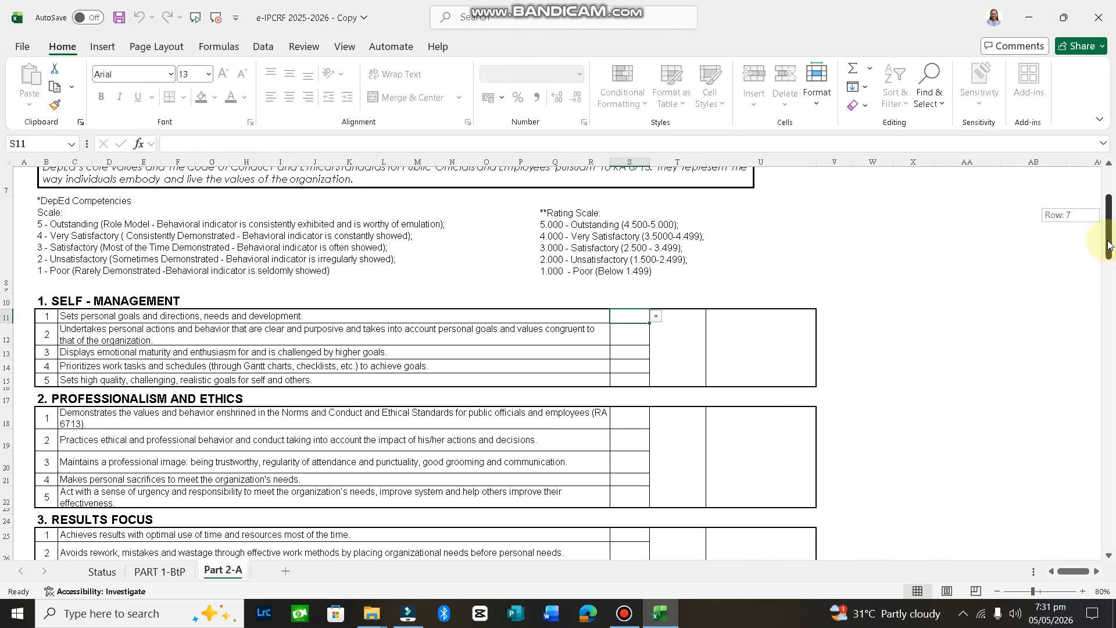
{"action": "left_click_drag", "start_coordinate": [1109, 245], "coordinate": [1089, 346]}
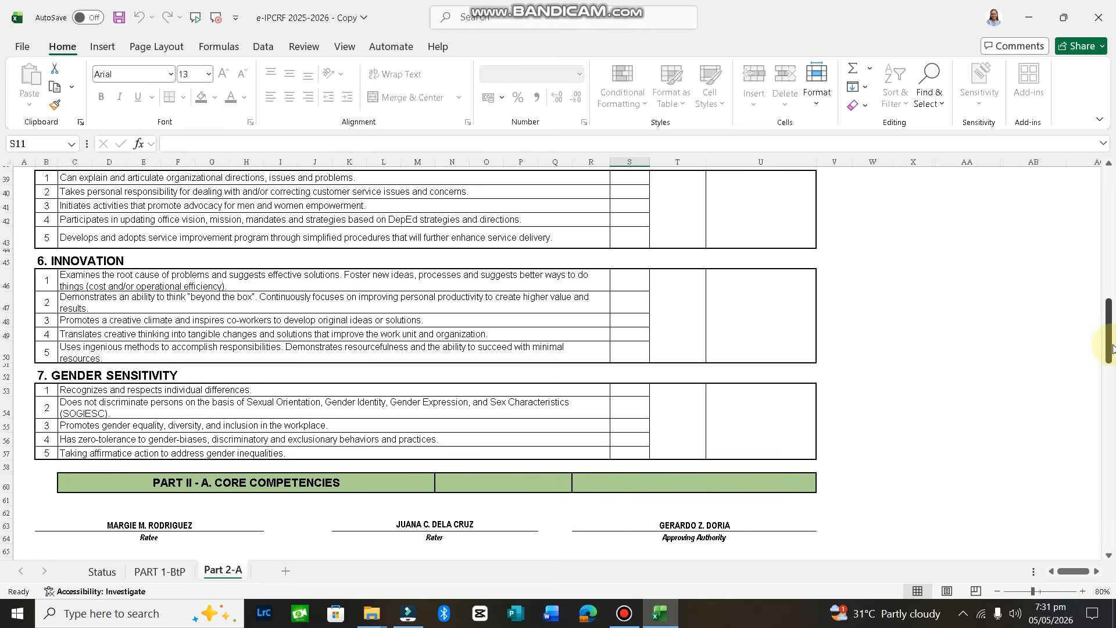
{"action": "left_click_drag", "start_coordinate": [1111, 349], "coordinate": [1108, 240]}
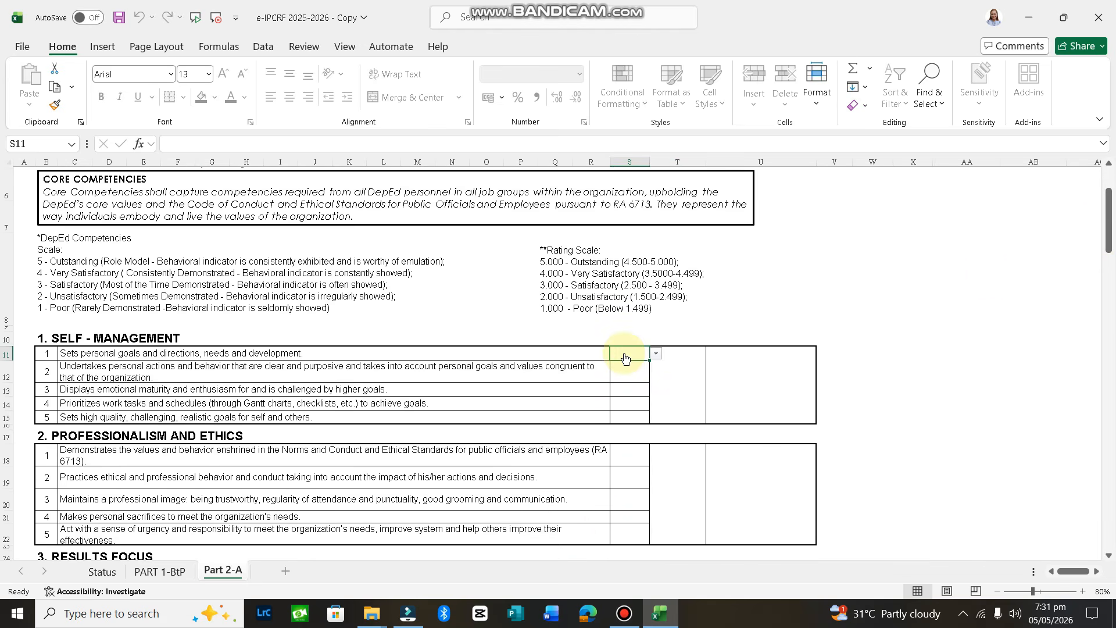
{"action": "key", "text": "alt+Down"}
{"action": "left_click", "coordinate": [623, 368]}
{"action": "key", "text": "Return"}
{"action": "type", "text": "5"}
{"action": "key", "text": "Return"}
{"action": "type", "text": "5"}
{"action": "key", "text": "Return"}
{"action": "type", "text": "5"}
{"action": "key", "text": "Return"}
{"action": "type", "text": "5"}
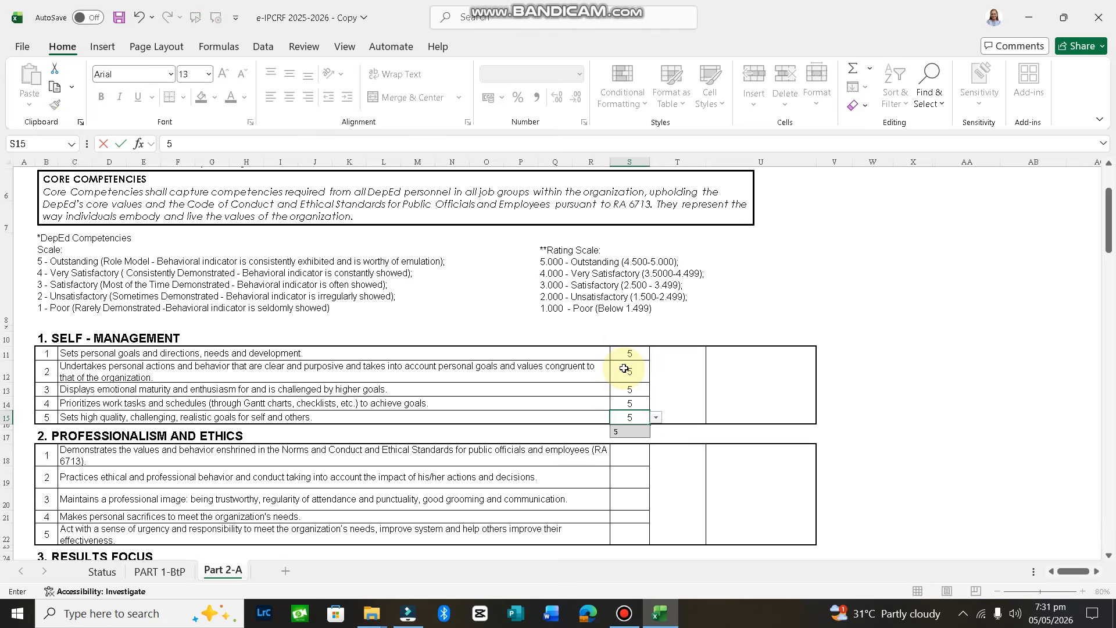
{"action": "key", "text": "Return"}
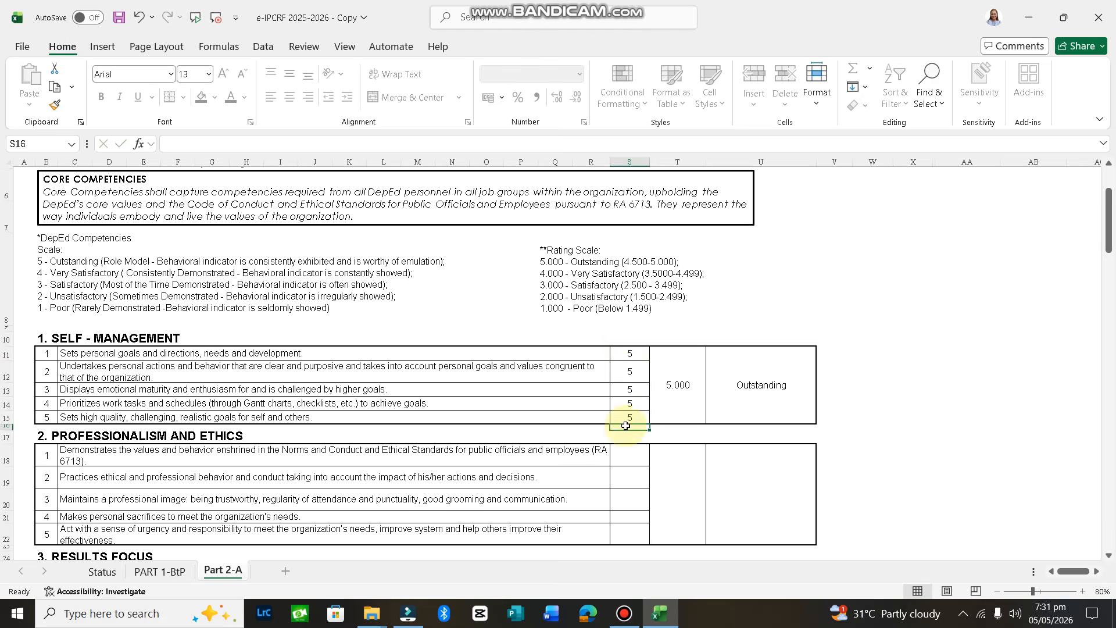
Rate the Professionalism and Ethics indicators from S18 down a 5 each
{"action": "left_click", "coordinate": [628, 459]}
{"action": "type", "text": "5"}
{"action": "key", "text": "Return"}
{"action": "type", "text": "5"}
{"action": "key", "text": "Return"}
{"action": "type", "text": "5"}
{"action": "key", "text": "Return"}
{"action": "type", "text": "5"}
{"action": "key", "text": "Return"}
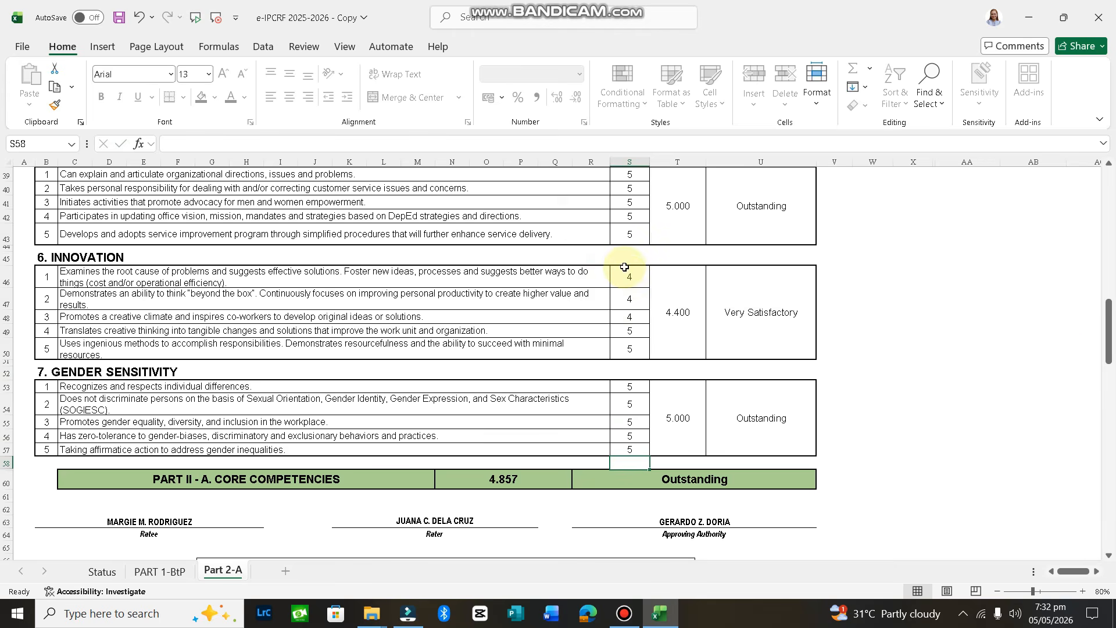
{"action": "left_click_drag", "start_coordinate": [1105, 344], "coordinate": [1105, 379]}
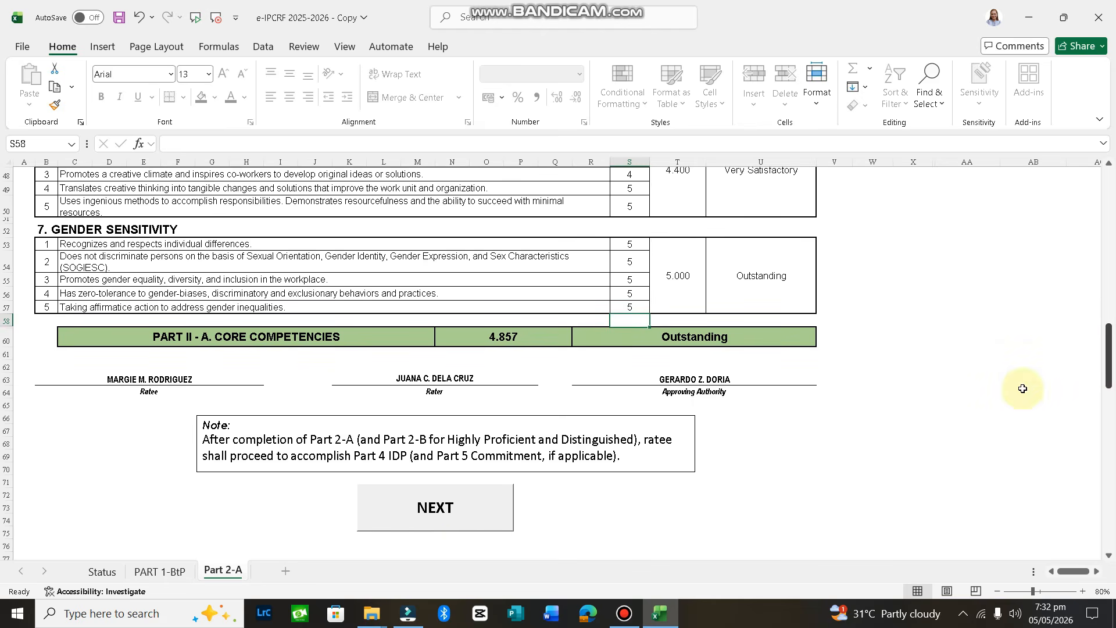
Generate the PART 3-BtP summary and review its 4.688 Outstanding final rating
{"action": "left_click", "coordinate": [446, 524]}
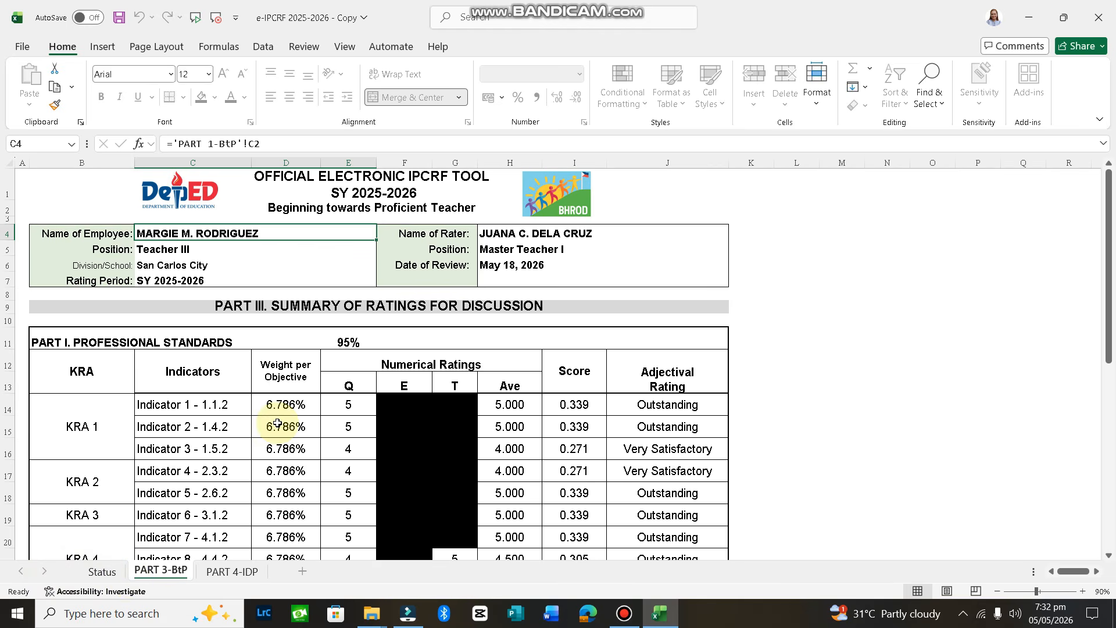
{"action": "left_click_drag", "start_coordinate": [1111, 302], "coordinate": [1104, 468]}
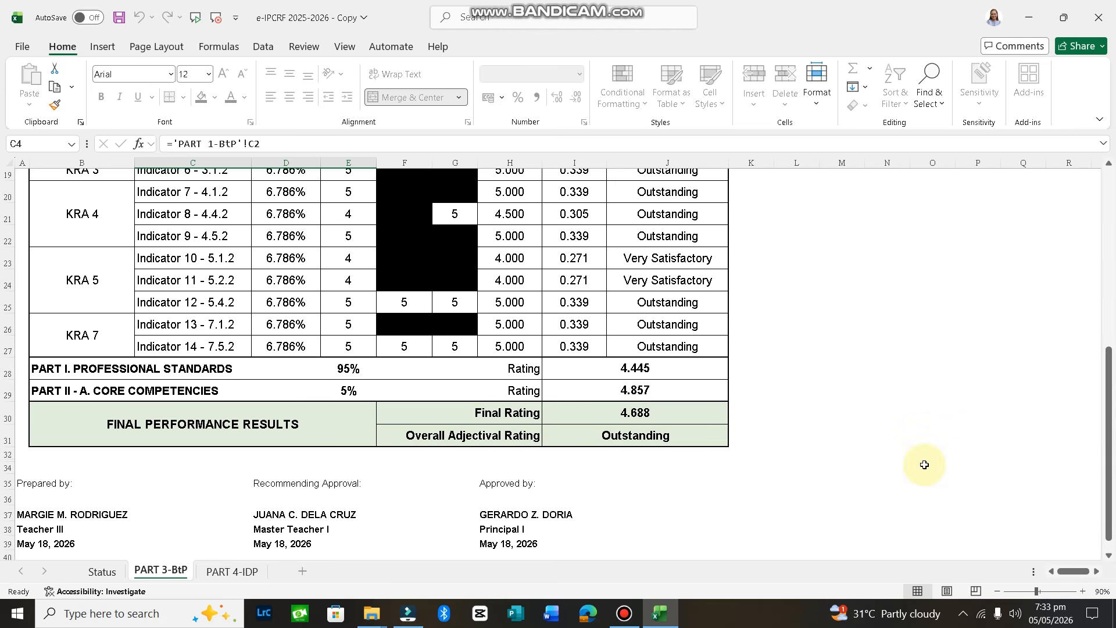
{"action": "left_click_drag", "start_coordinate": [1110, 456], "coordinate": [1109, 262]}
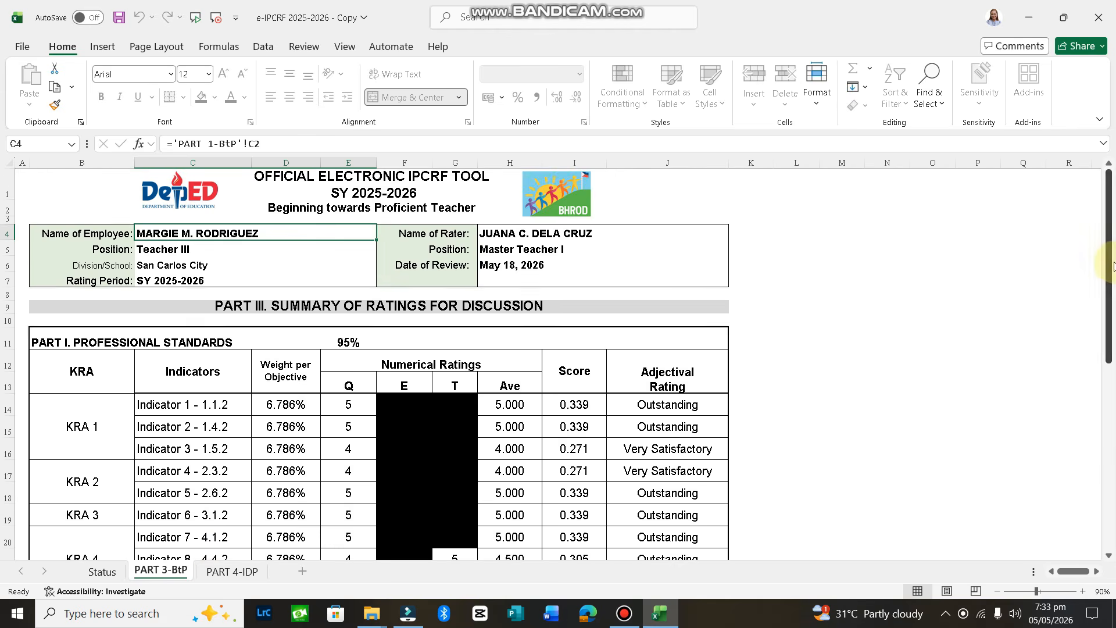
Open the PART 4-IDP sheet and select learning objectives cell E7 and intervention cell F7
{"action": "left_click", "coordinate": [220, 573]}
{"action": "left_click", "coordinate": [220, 572]}
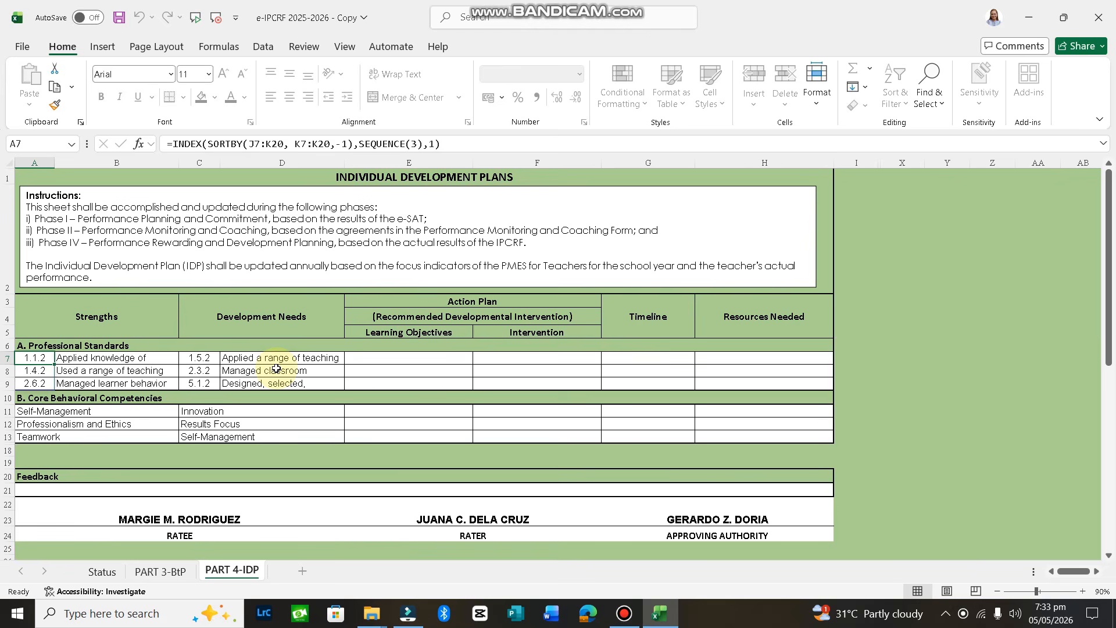
{"action": "left_click", "coordinate": [421, 360]}
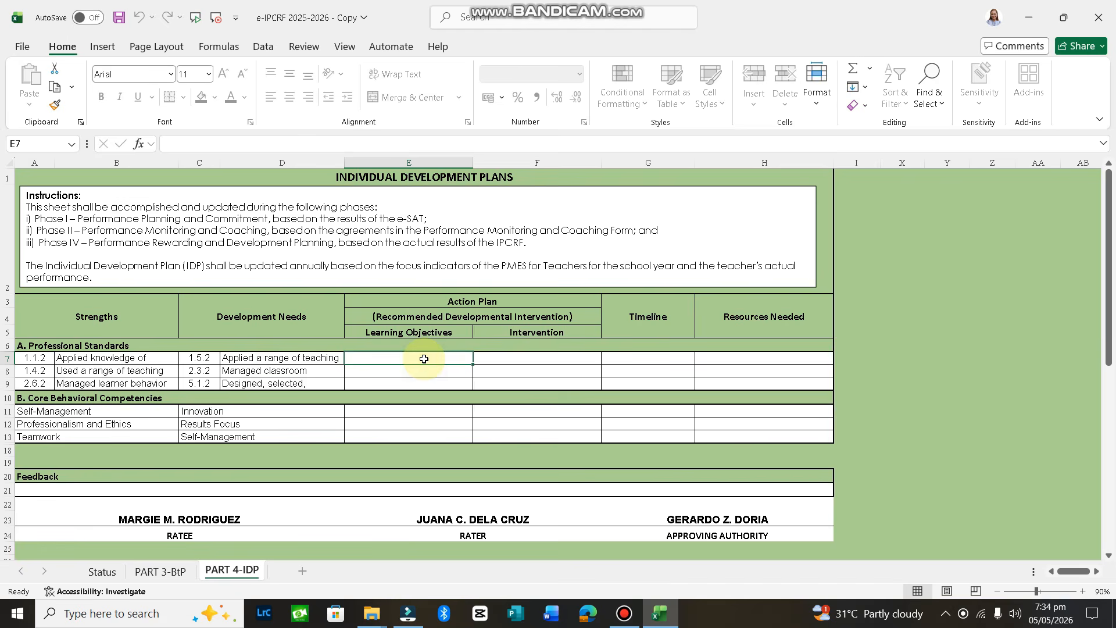
{"action": "left_click", "coordinate": [536, 359]}
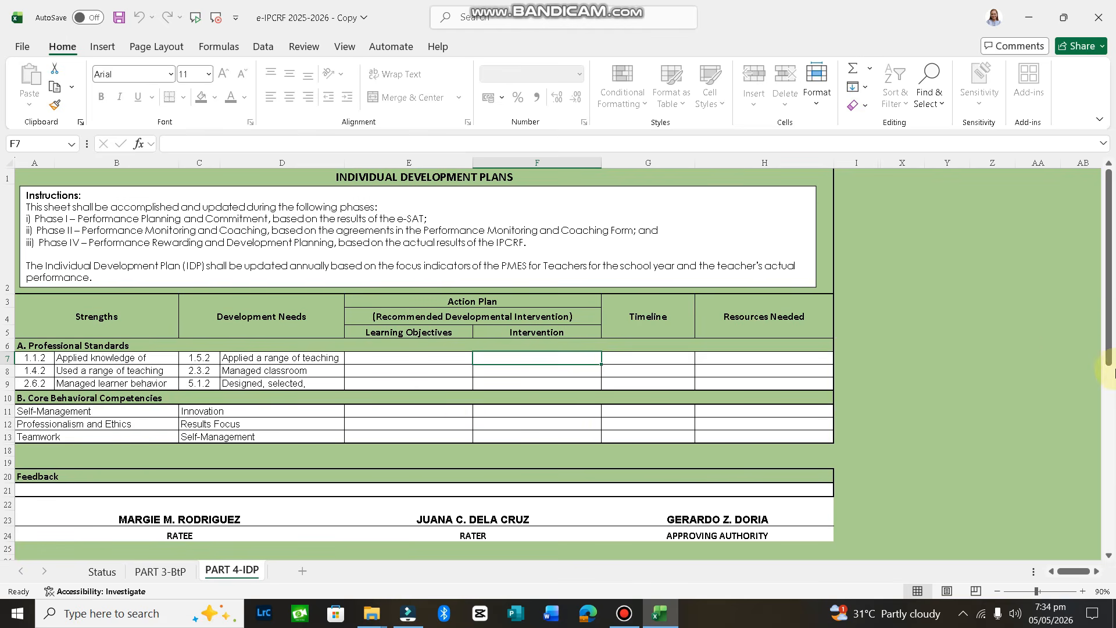
{"action": "left_click_drag", "start_coordinate": [1111, 349], "coordinate": [1113, 480]}
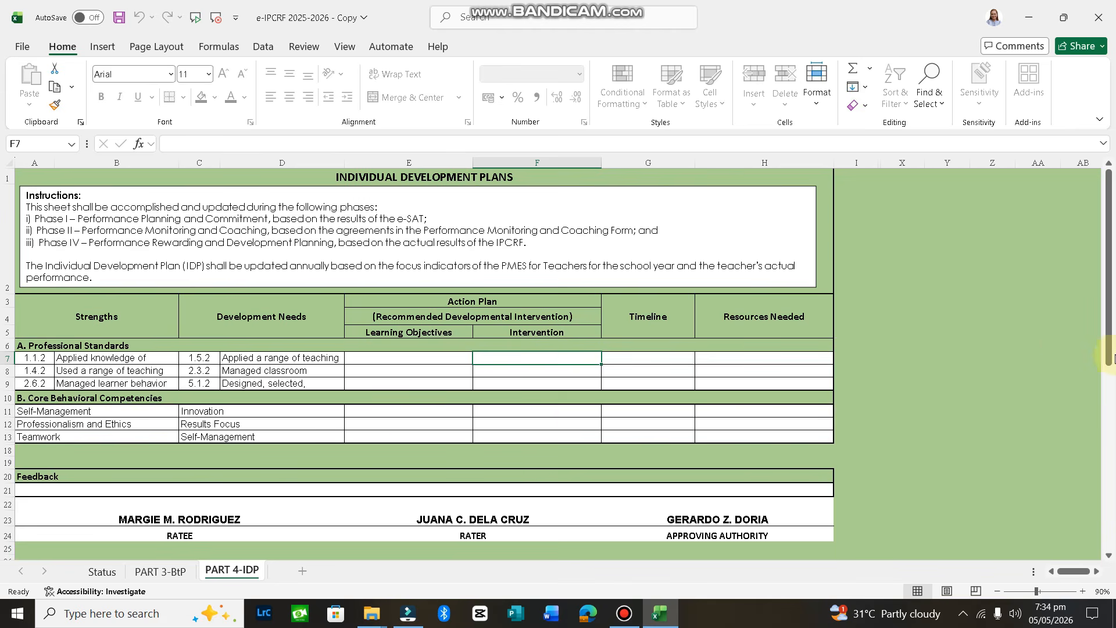
{"action": "left_click_drag", "start_coordinate": [1111, 355], "coordinate": [1113, 488]}
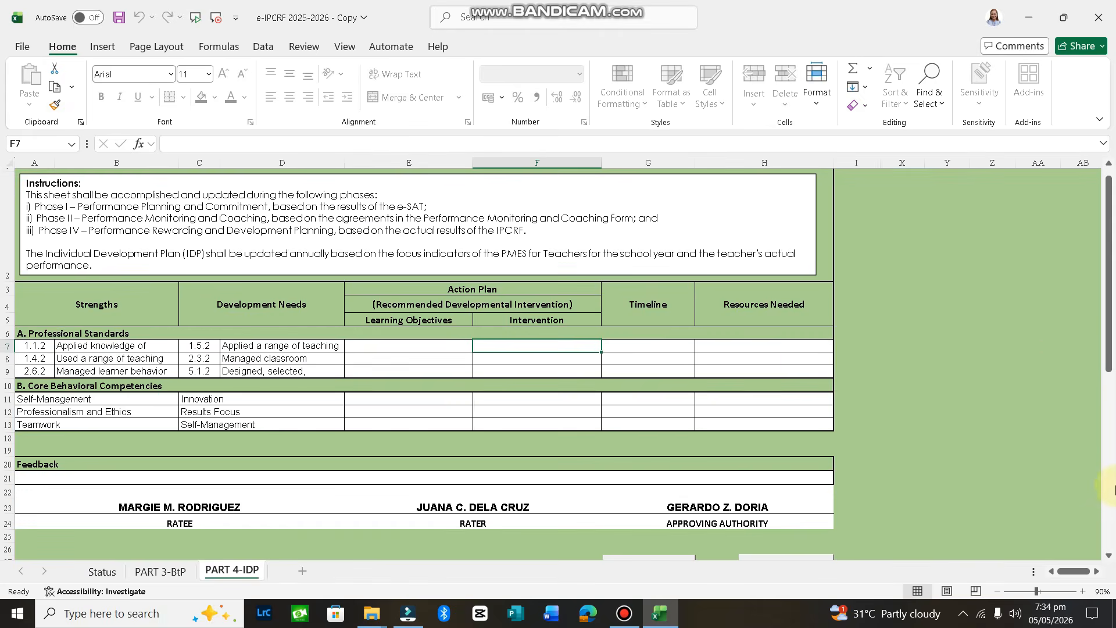
Scroll through the PART 4-IDP action plan down to its Teamwork row
{"action": "left_click", "coordinate": [1110, 556]}
{"action": "scroll", "coordinate": [1109, 556], "scroll_direction": "down", "scroll_amount": 1}
{"action": "scroll", "coordinate": [1109, 556], "scroll_direction": "up", "scroll_amount": 2}
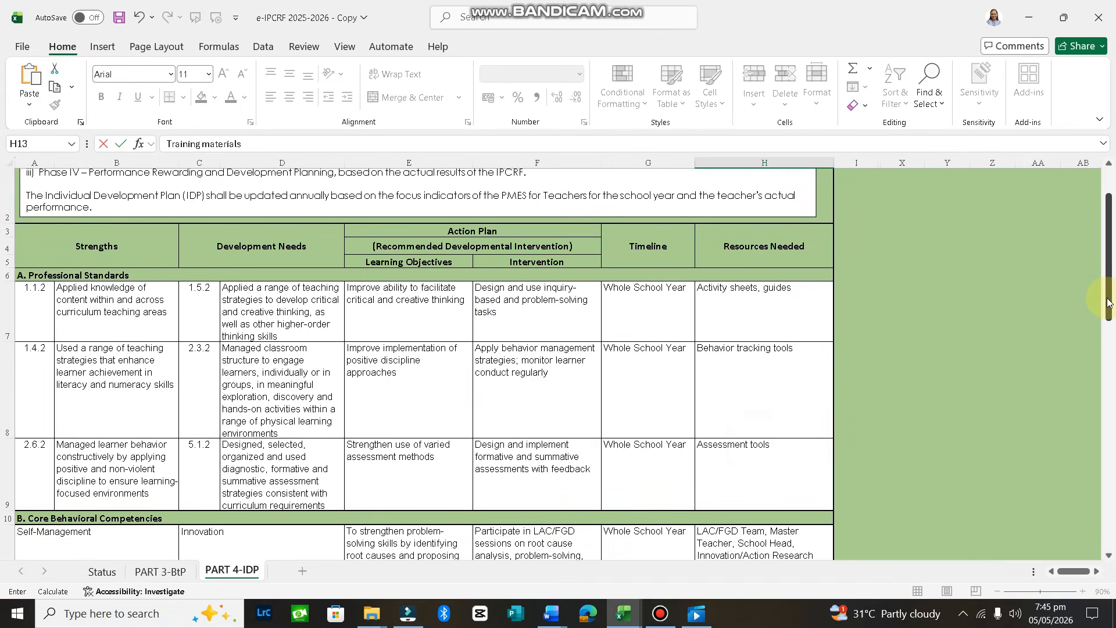
{"action": "left_click_drag", "start_coordinate": [1109, 302], "coordinate": [1114, 516]}
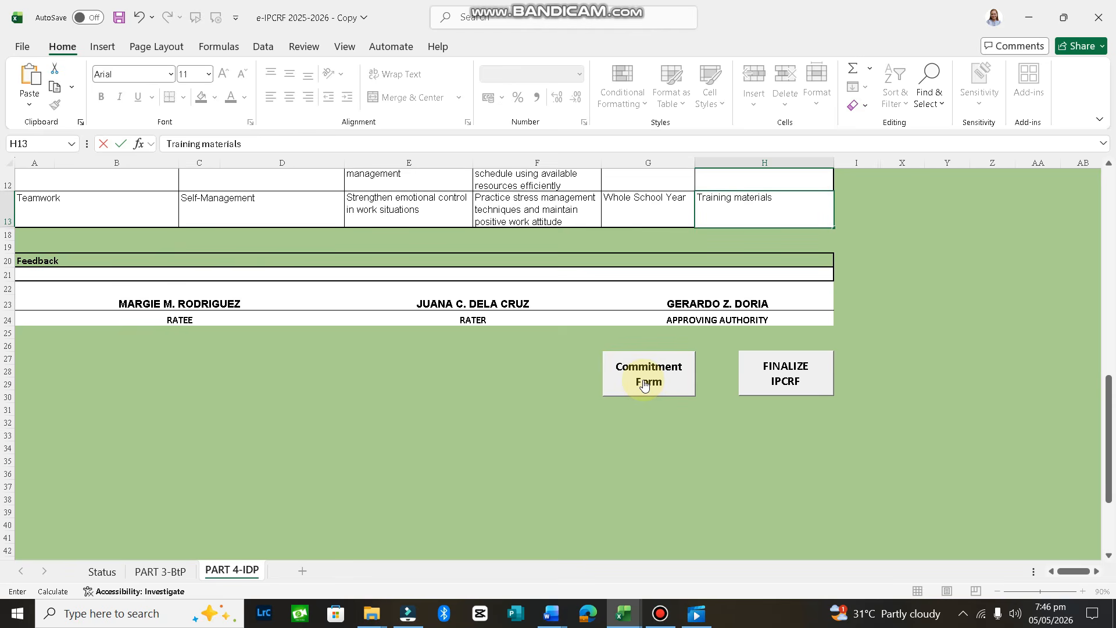
Finalize the IPCRF with the FINALIZE IPCRF button below the IDP table
{"action": "left_click", "coordinate": [802, 380]}
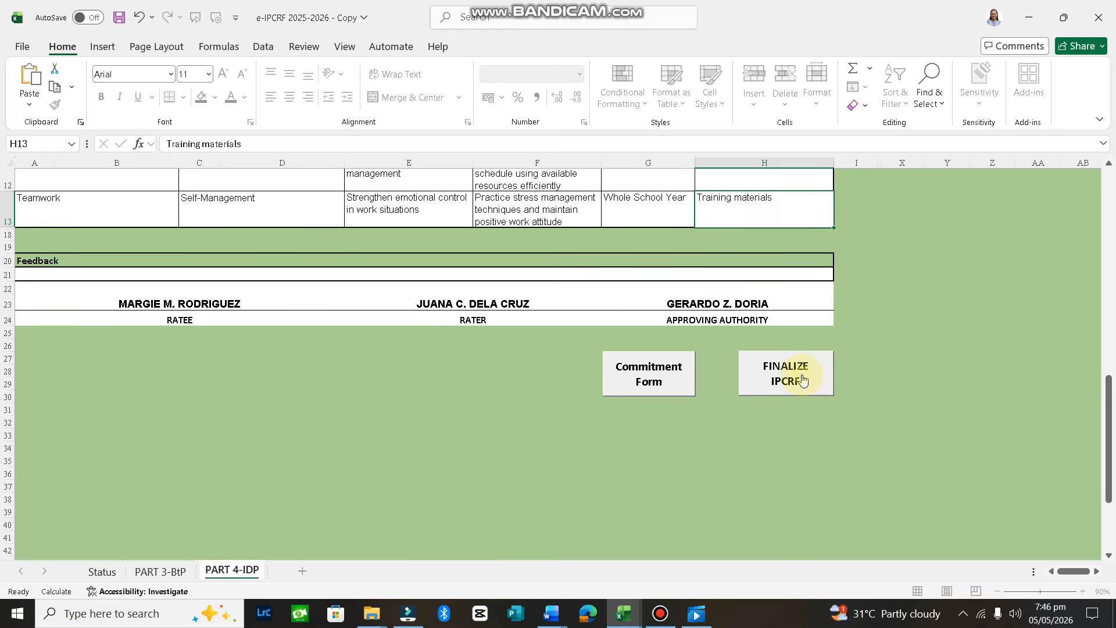